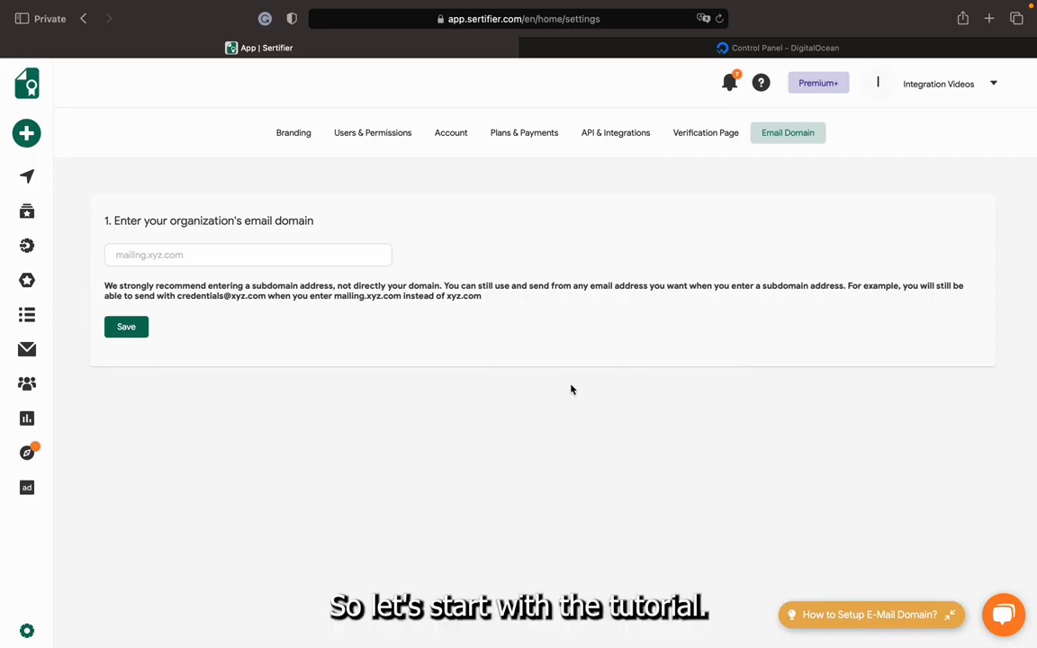
Enter test4.verified.cv as the organization's email domain.
{"action": "left_click", "coordinate": [327, 256]}
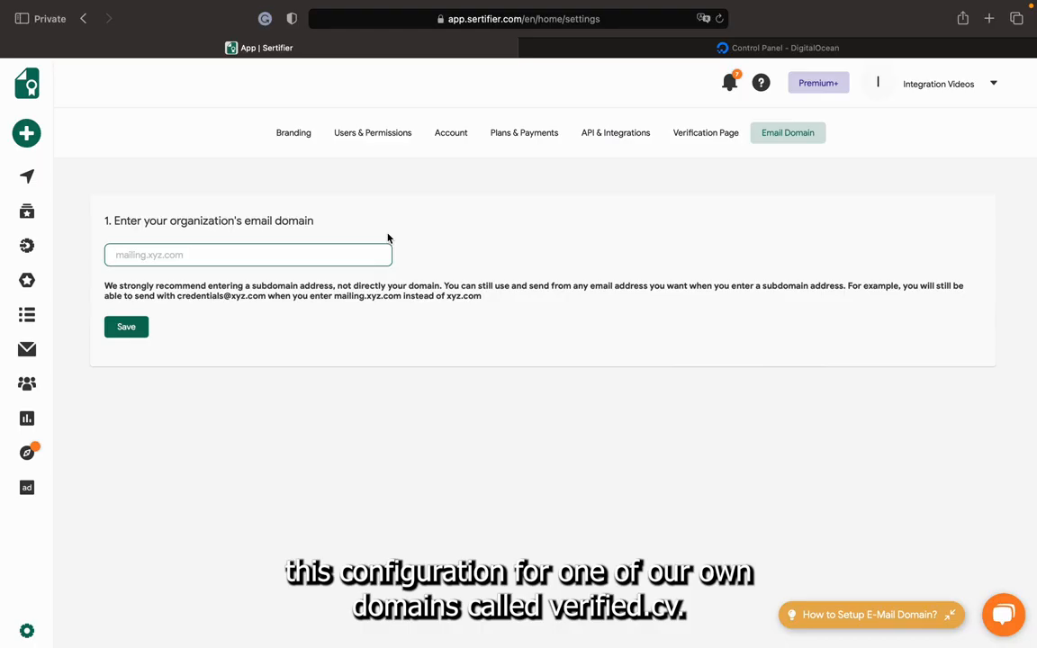
{"action": "type", "text": "verified.cv"}
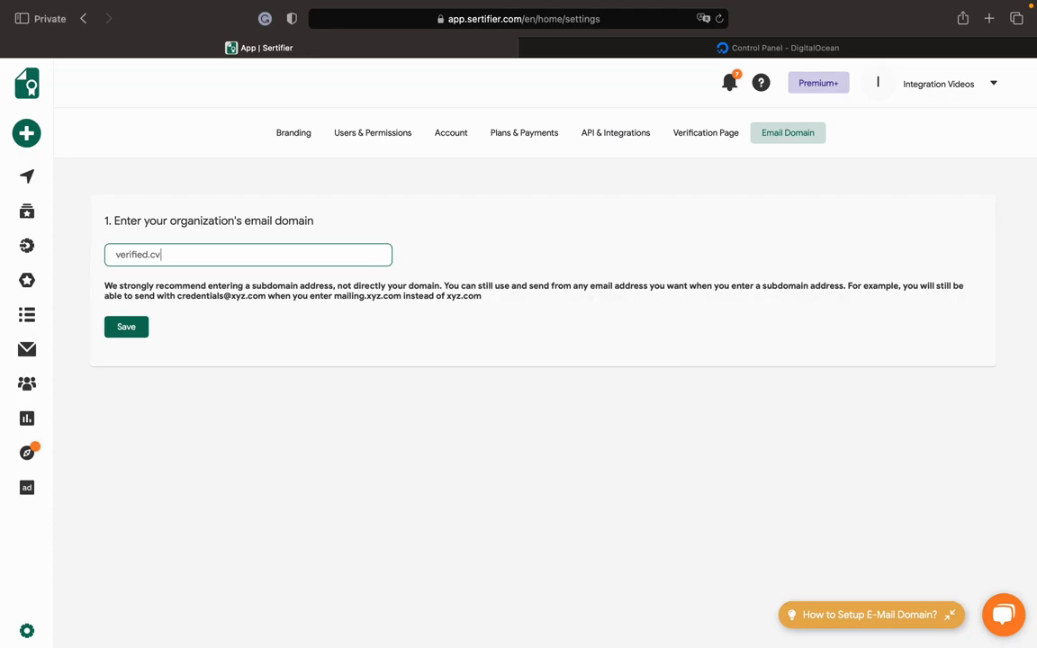
{"action": "key", "text": "super+Left"}
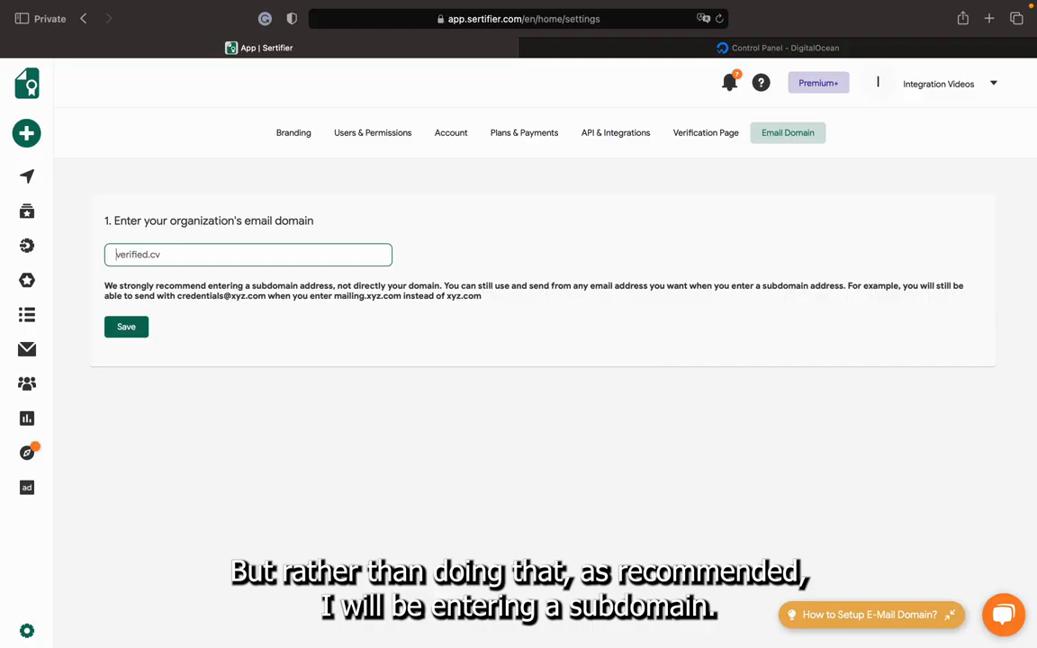
{"action": "type", "text": "test"}
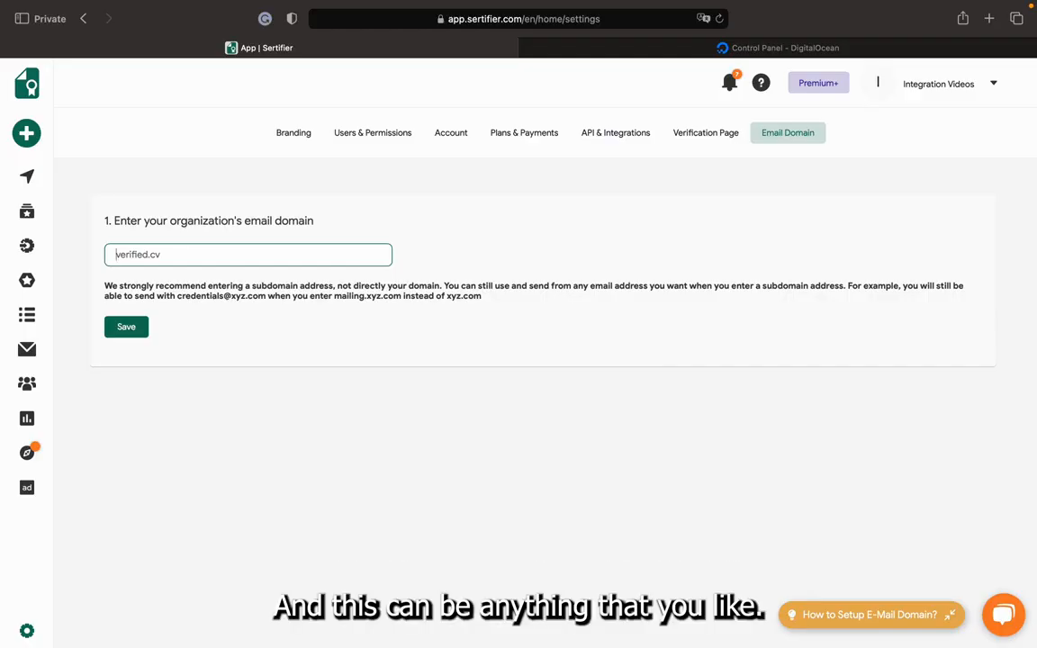
{"action": "type", "text": "-4."}
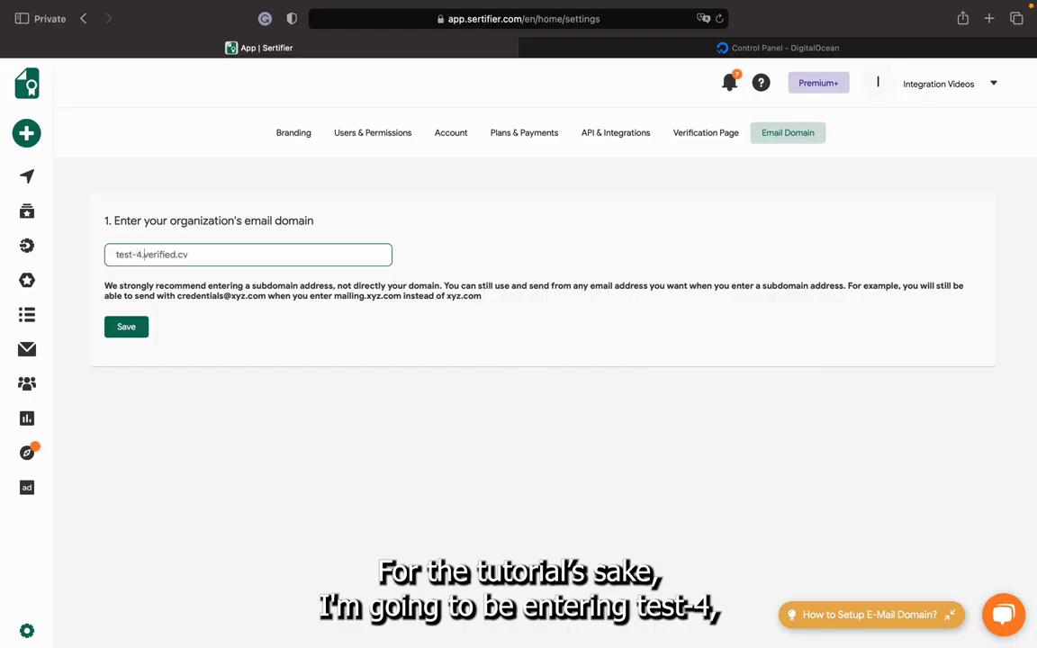
{"action": "key", "text": "Left"}
{"action": "key", "text": "Left"}
{"action": "key", "text": "BackSpace"}
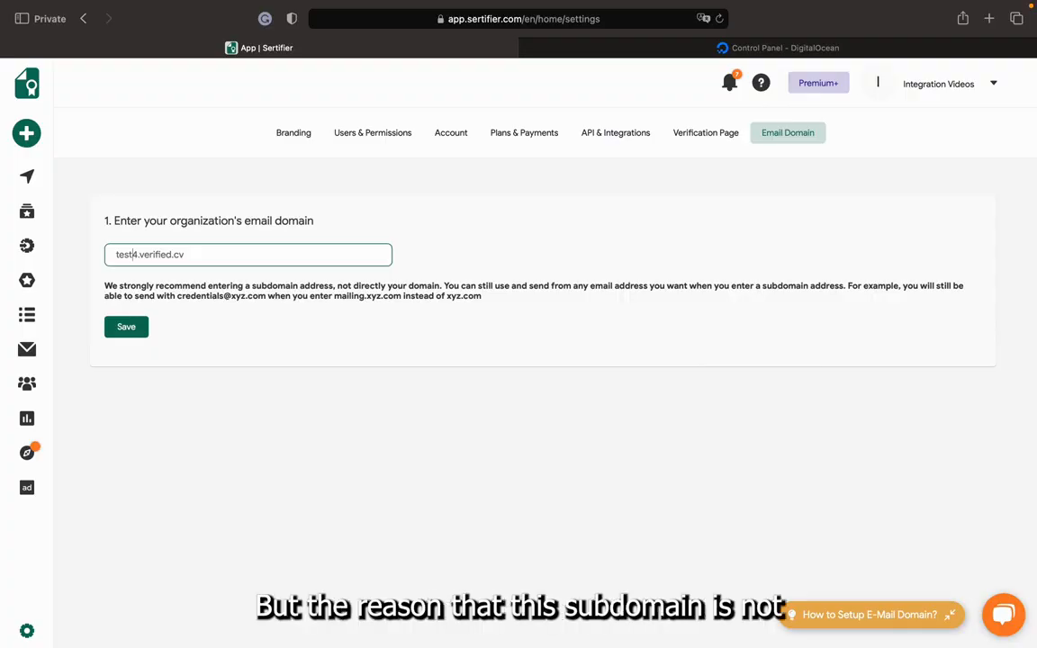
Save the organization's email domain.
{"action": "double_click", "coordinate": [126, 256]}
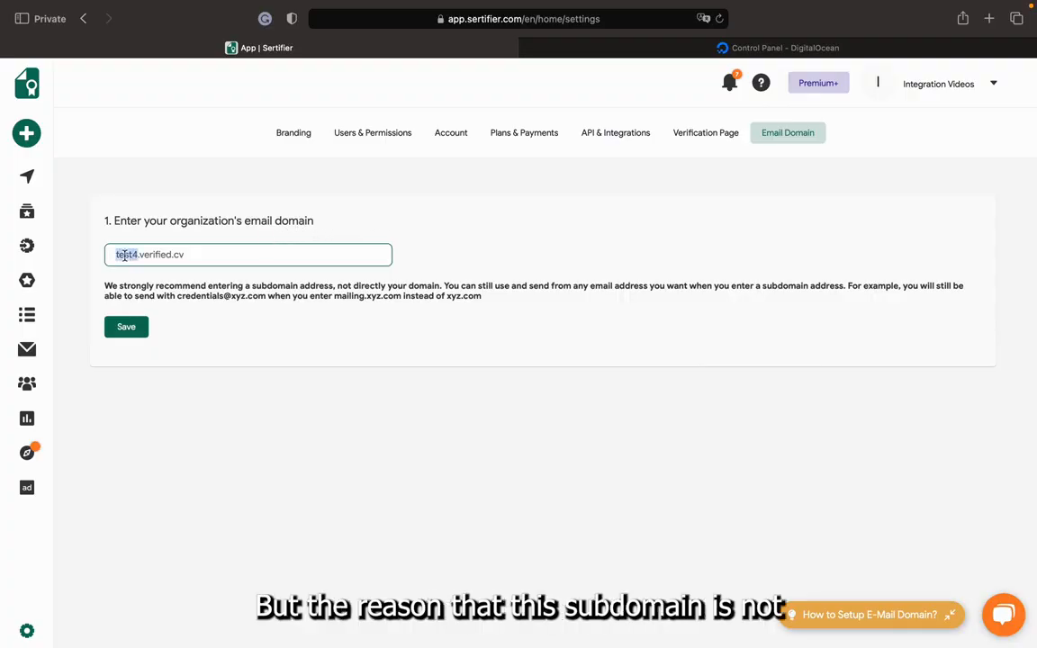
{"action": "left_click", "coordinate": [191, 256]}
{"action": "left_click_drag", "start_coordinate": [191, 256], "coordinate": [139, 255]}
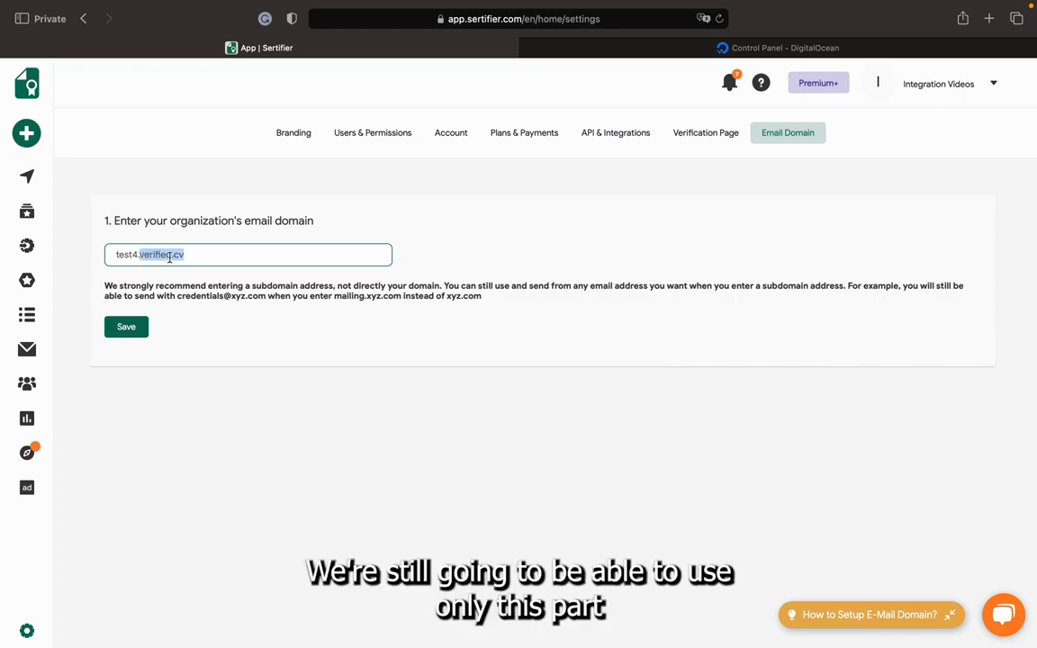
{"action": "left_click", "coordinate": [274, 281]}
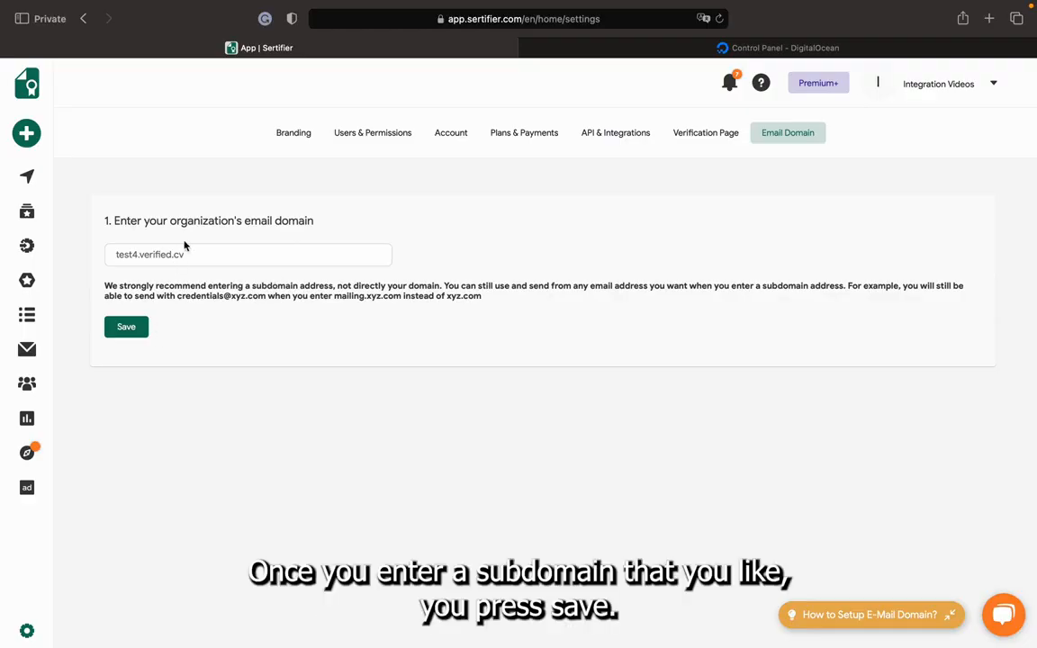
{"action": "left_click", "coordinate": [136, 336]}
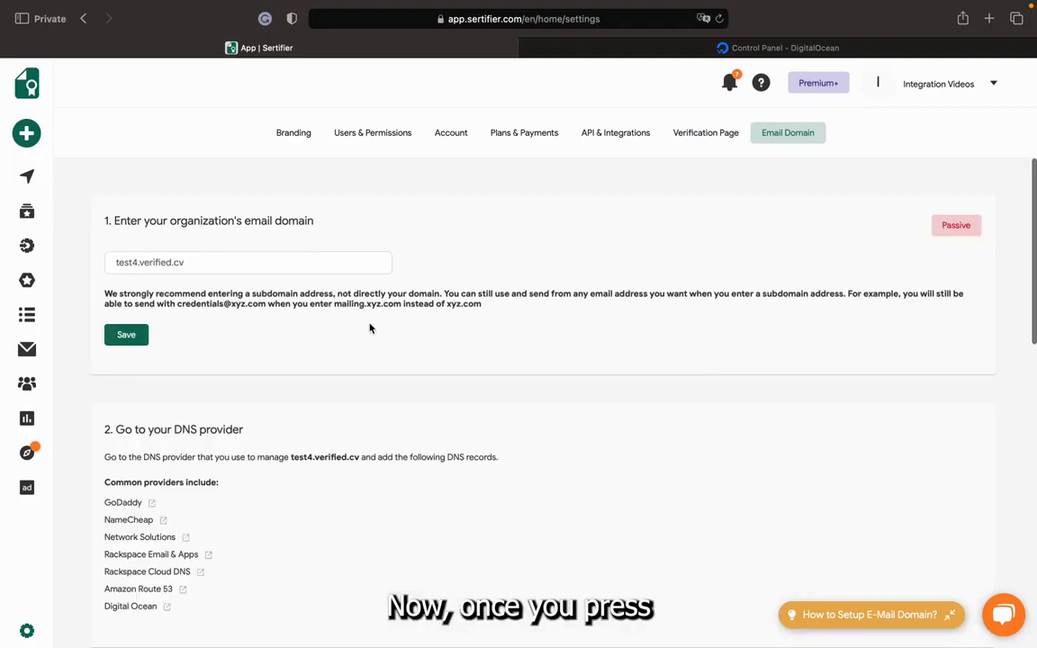
Examine the domain status, the DNS provider list and the DNS records required for sending and tracking.
{"action": "scroll", "coordinate": [369, 327], "scroll_direction": "down", "scroll_amount": 10}
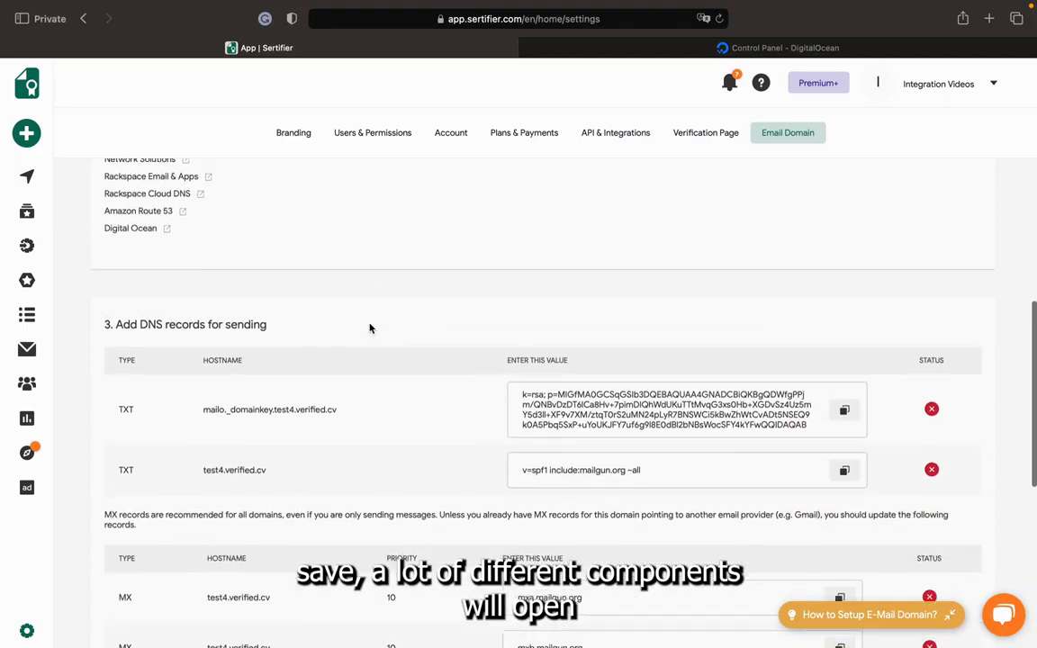
{"action": "scroll", "coordinate": [370, 327], "scroll_direction": "down", "scroll_amount": 4}
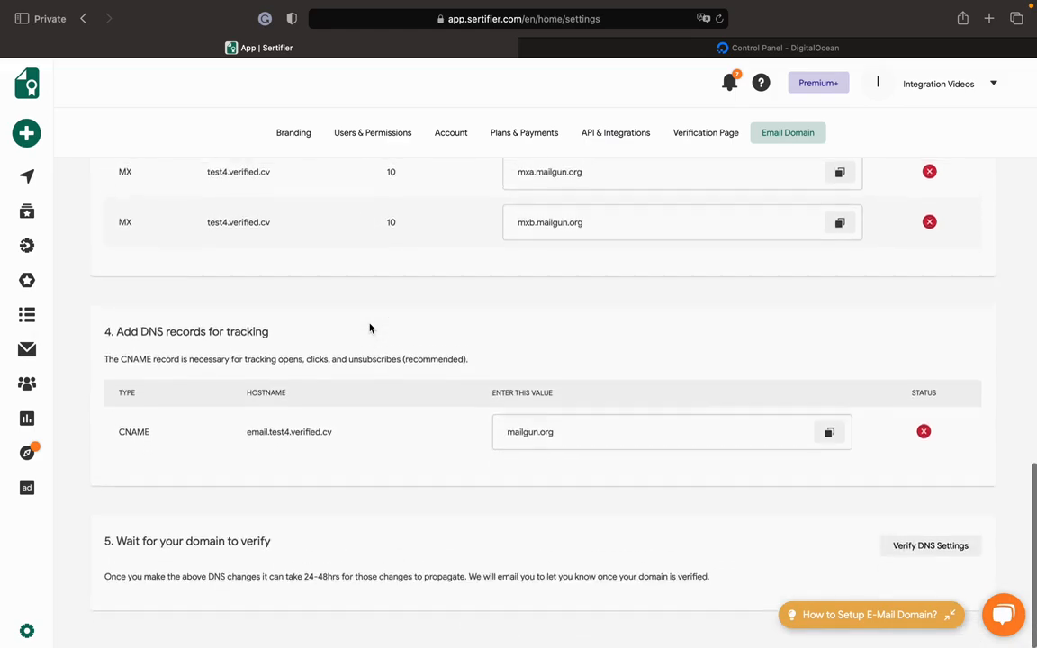
{"action": "scroll", "coordinate": [369, 328], "scroll_direction": "up", "scroll_amount": 15}
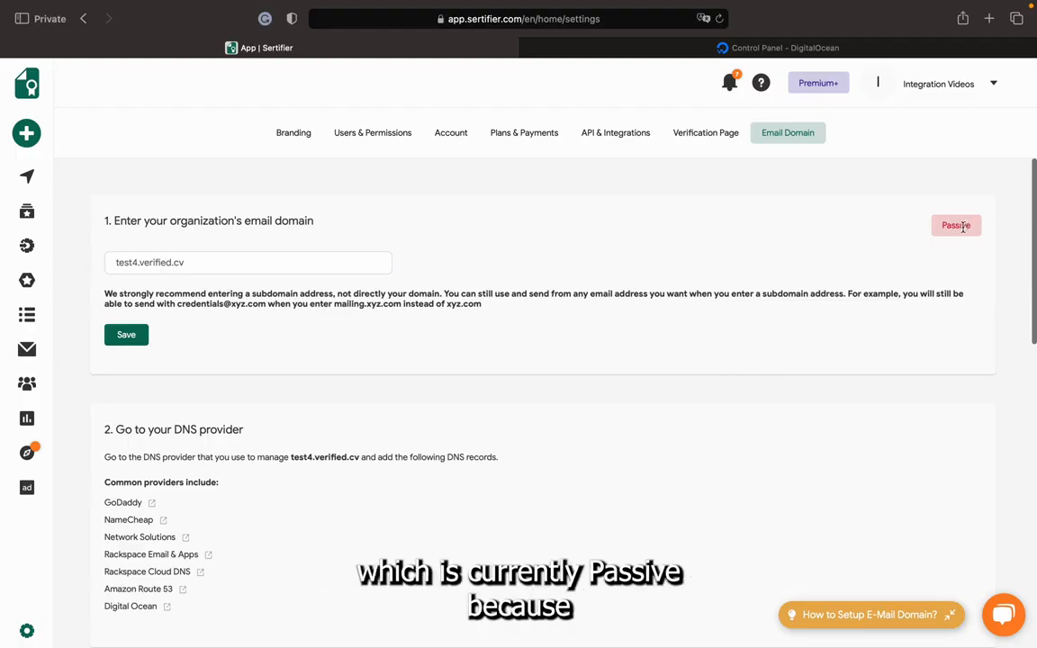
{"action": "scroll", "coordinate": [576, 421], "scroll_direction": "down", "scroll_amount": 1}
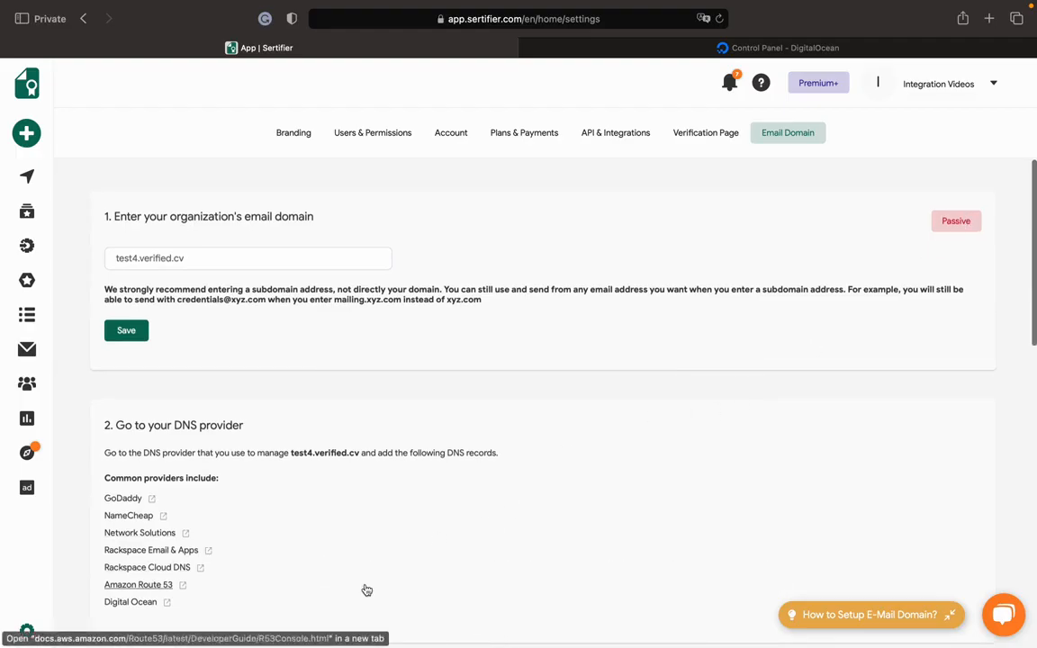
{"action": "scroll", "coordinate": [367, 589], "scroll_direction": "down", "scroll_amount": 2}
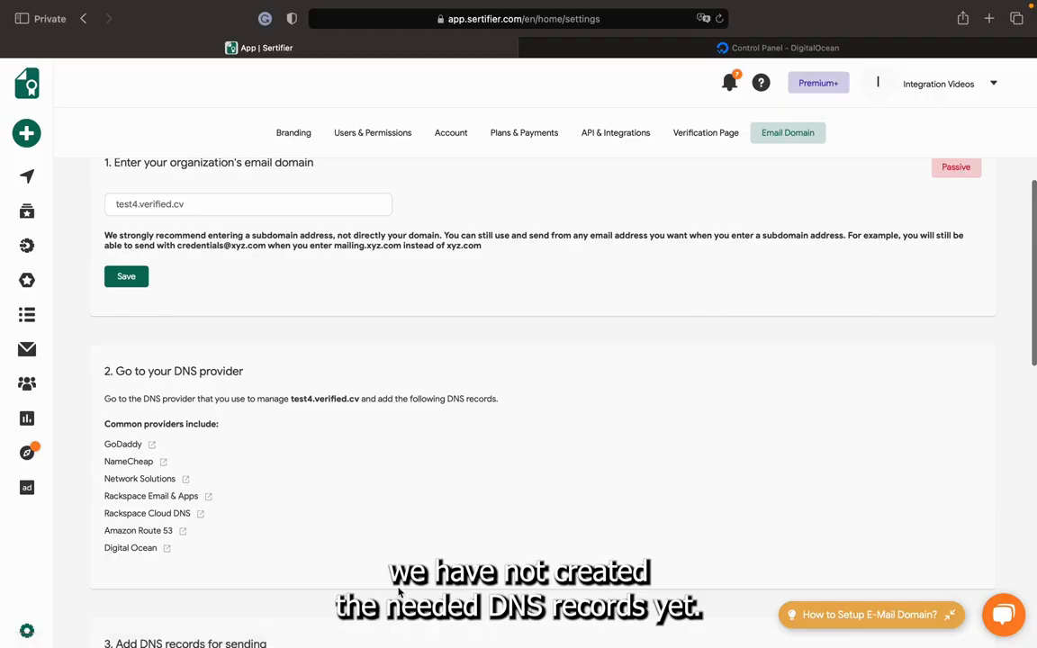
{"action": "scroll", "coordinate": [399, 592], "scroll_direction": "down", "scroll_amount": 5}
{"action": "scroll", "coordinate": [399, 592], "scroll_direction": "down", "scroll_amount": 3}
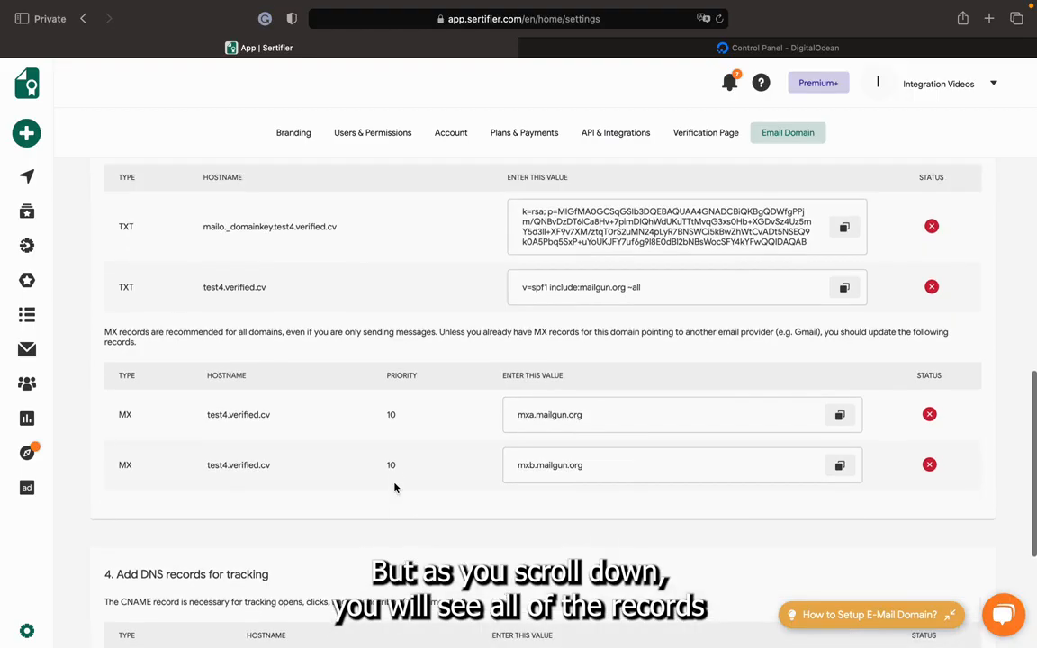
{"action": "scroll", "coordinate": [394, 487], "scroll_direction": "down", "scroll_amount": 5}
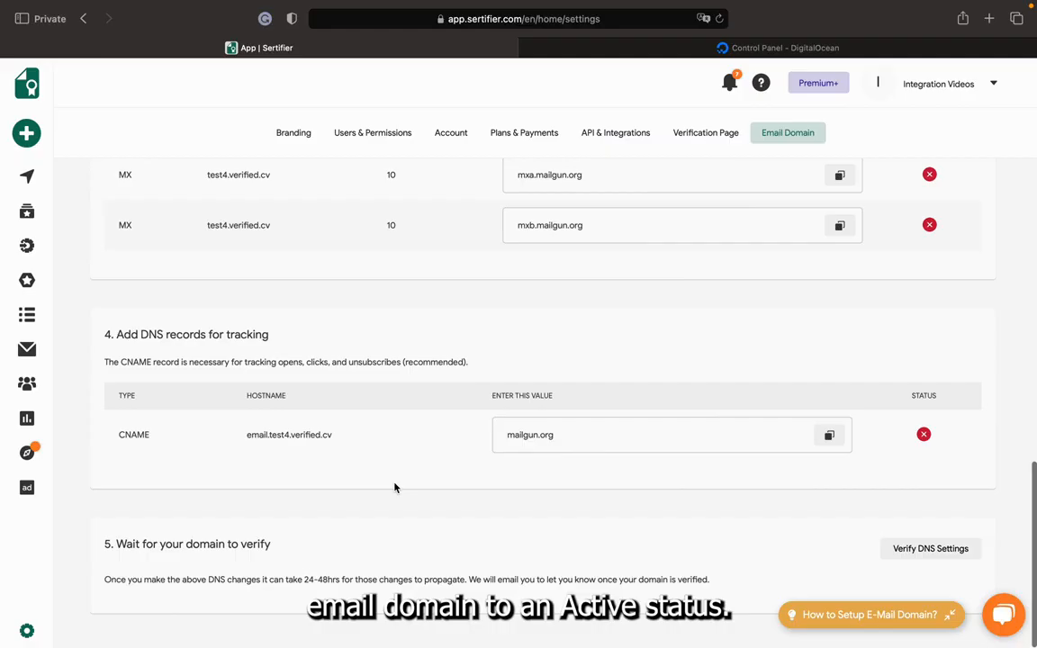
{"action": "scroll", "coordinate": [395, 487], "scroll_direction": "up", "scroll_amount": 5}
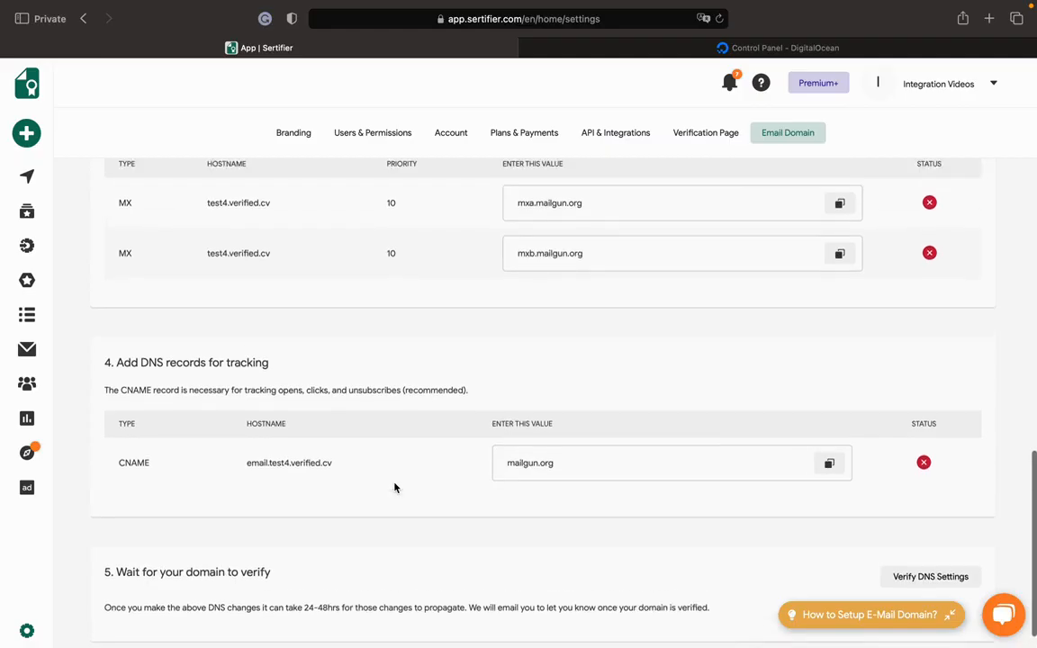
{"action": "scroll", "coordinate": [394, 487], "scroll_direction": "down", "scroll_amount": 1}
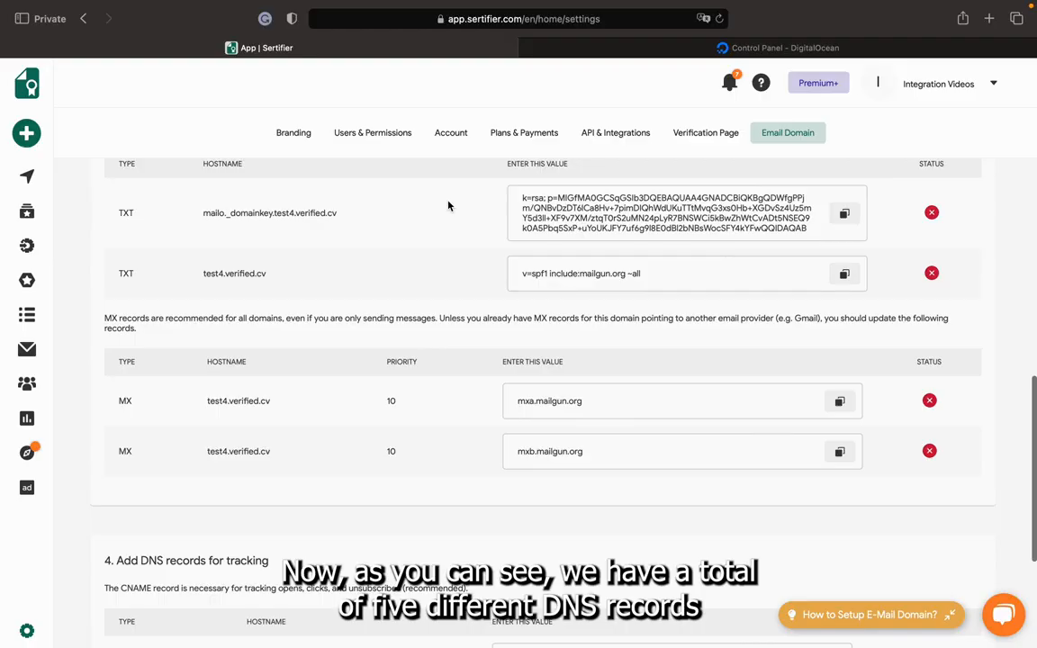
{"action": "scroll", "coordinate": [448, 206], "scroll_direction": "down", "scroll_amount": 1}
{"action": "scroll", "coordinate": [448, 206], "scroll_direction": "up", "scroll_amount": 3}
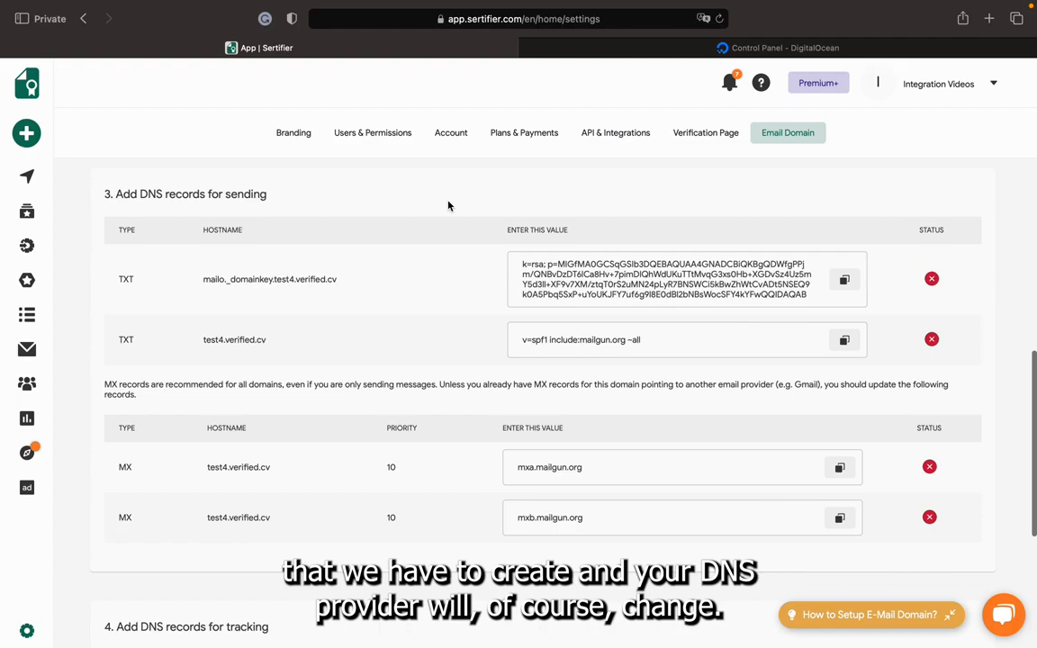
{"action": "scroll", "coordinate": [449, 206], "scroll_direction": "up", "scroll_amount": 5}
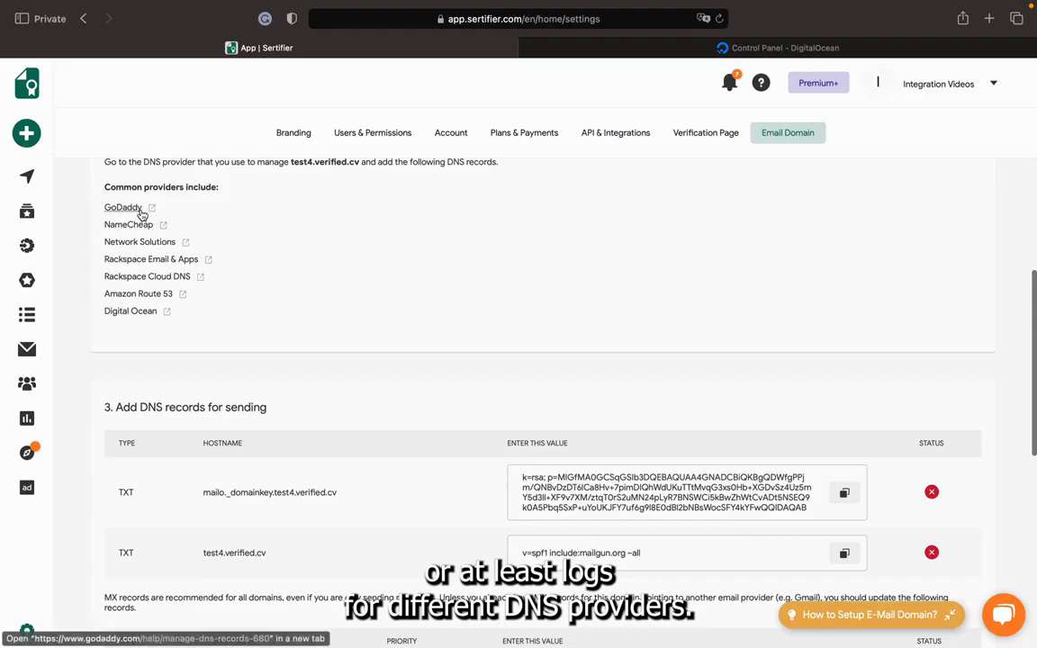
{"action": "scroll", "coordinate": [272, 263], "scroll_direction": "down", "scroll_amount": 1}
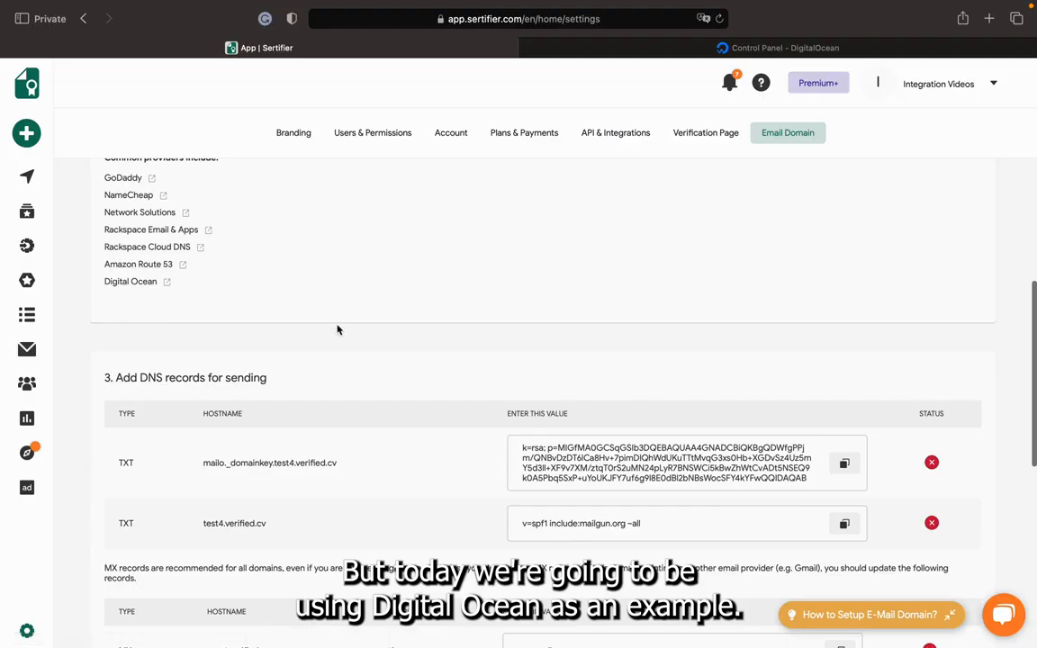
{"action": "scroll", "coordinate": [337, 329], "scroll_direction": "down", "scroll_amount": 1}
{"action": "scroll", "coordinate": [338, 330], "scroll_direction": "down", "scroll_amount": 1}
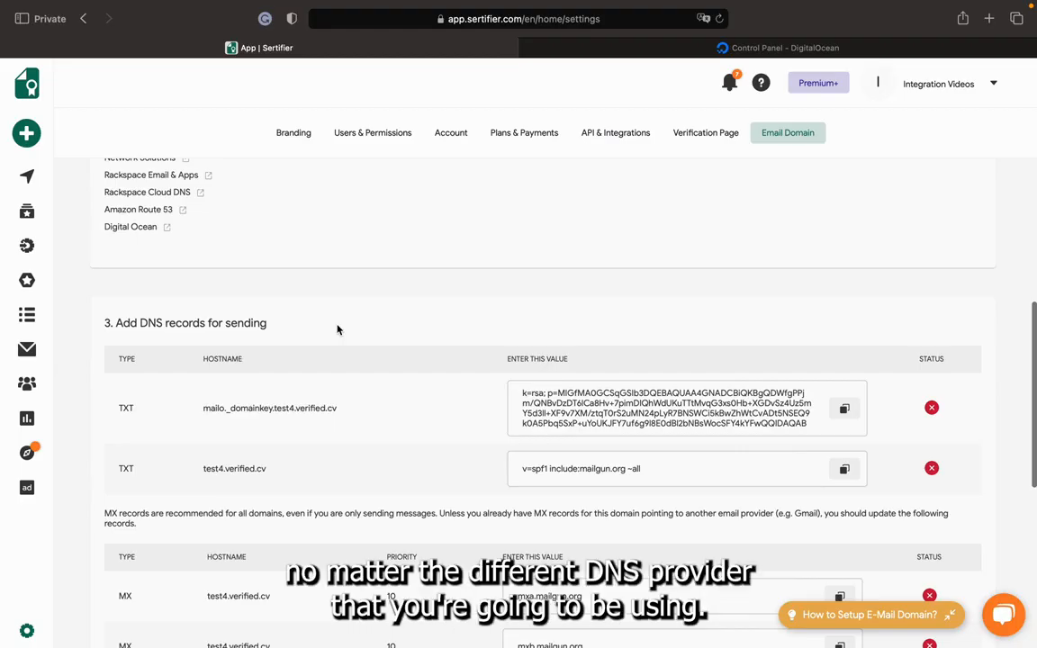
{"action": "scroll", "coordinate": [338, 329], "scroll_direction": "down", "scroll_amount": 2}
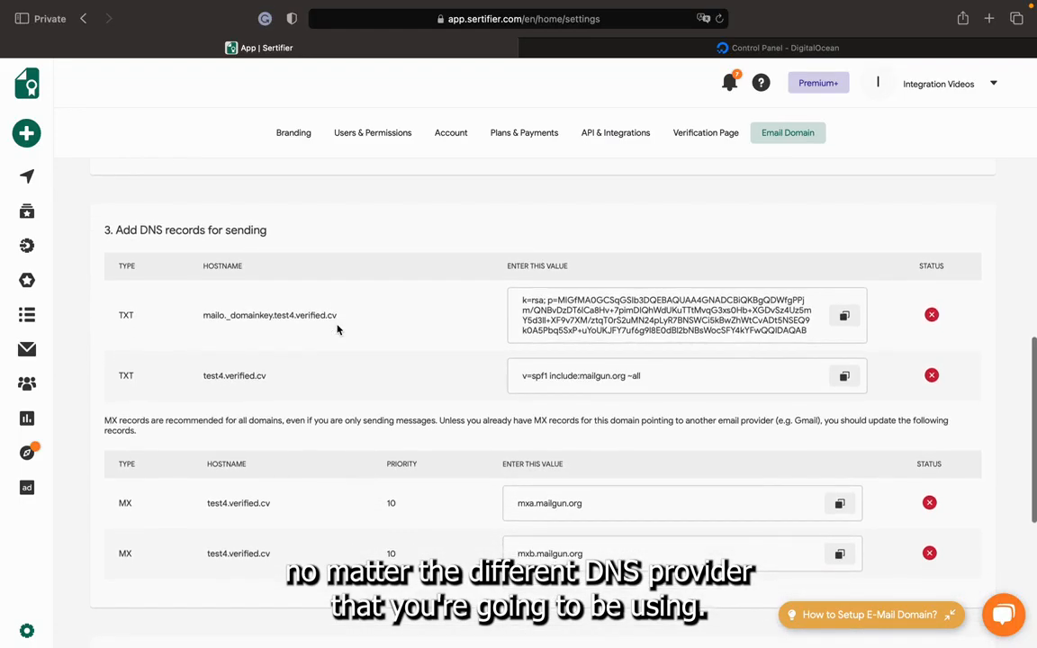
{"action": "scroll", "coordinate": [339, 330], "scroll_direction": "down", "scroll_amount": 1}
{"action": "scroll", "coordinate": [339, 330], "scroll_direction": "down", "scroll_amount": 1}
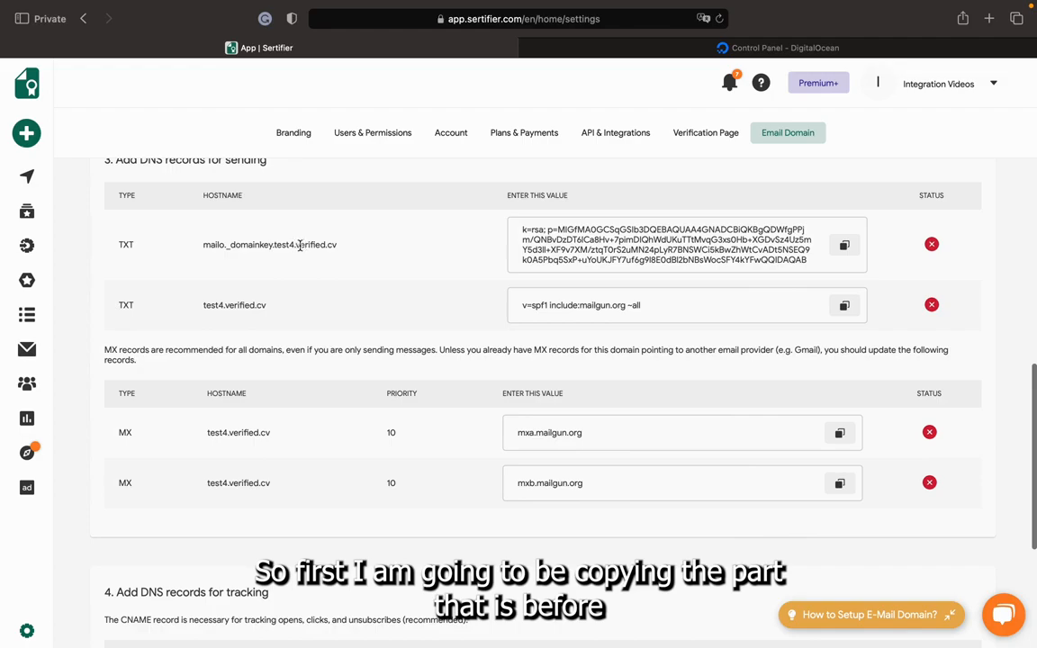
Copy mailo._domainkey.test4 from the first TXT hostname and enter it as the hostname of a new TXT record for verified.cv in DigitalOcean.
{"action": "left_click_drag", "start_coordinate": [295, 245], "coordinate": [203, 245]}
{"action": "key", "text": "super+c"}
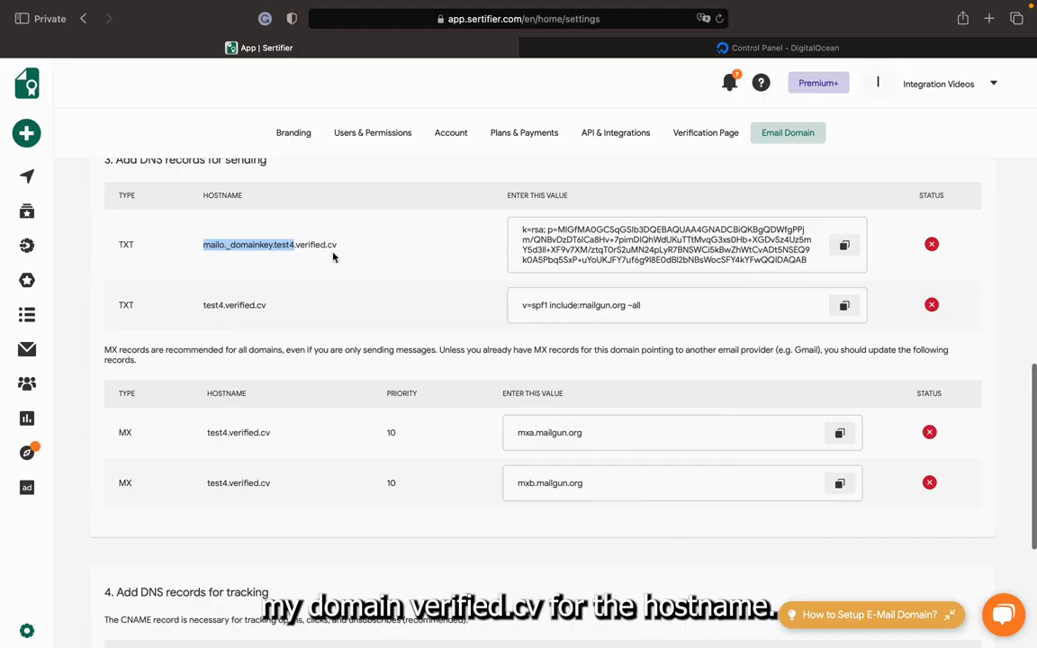
{"action": "left_click", "coordinate": [750, 49]}
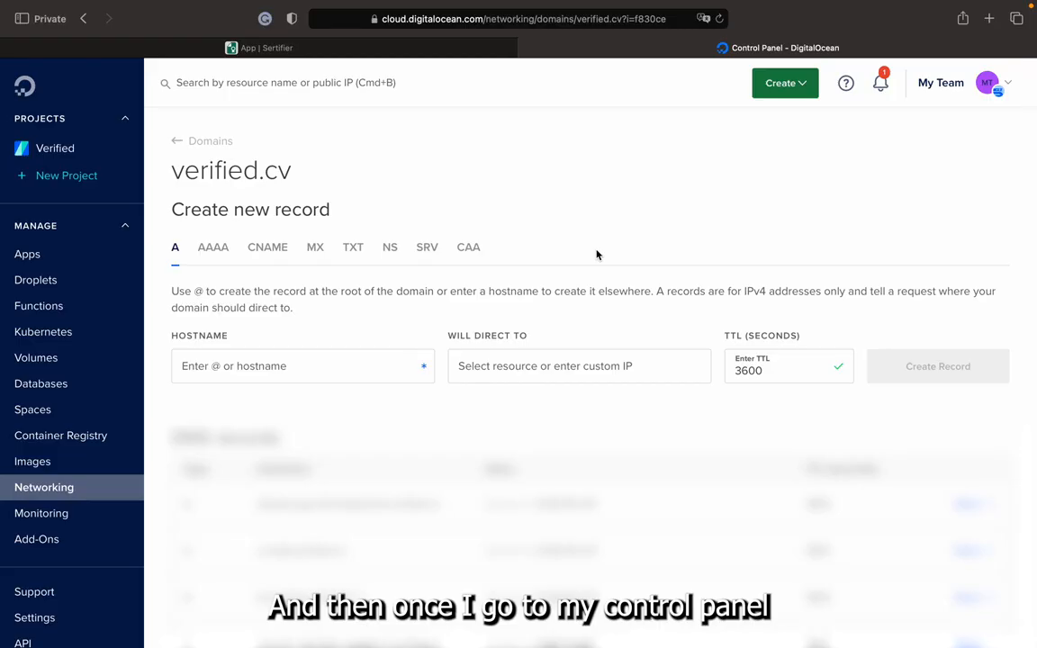
{"action": "scroll", "coordinate": [597, 254], "scroll_direction": "down", "scroll_amount": 1}
{"action": "scroll", "coordinate": [597, 255], "scroll_direction": "up", "scroll_amount": 1}
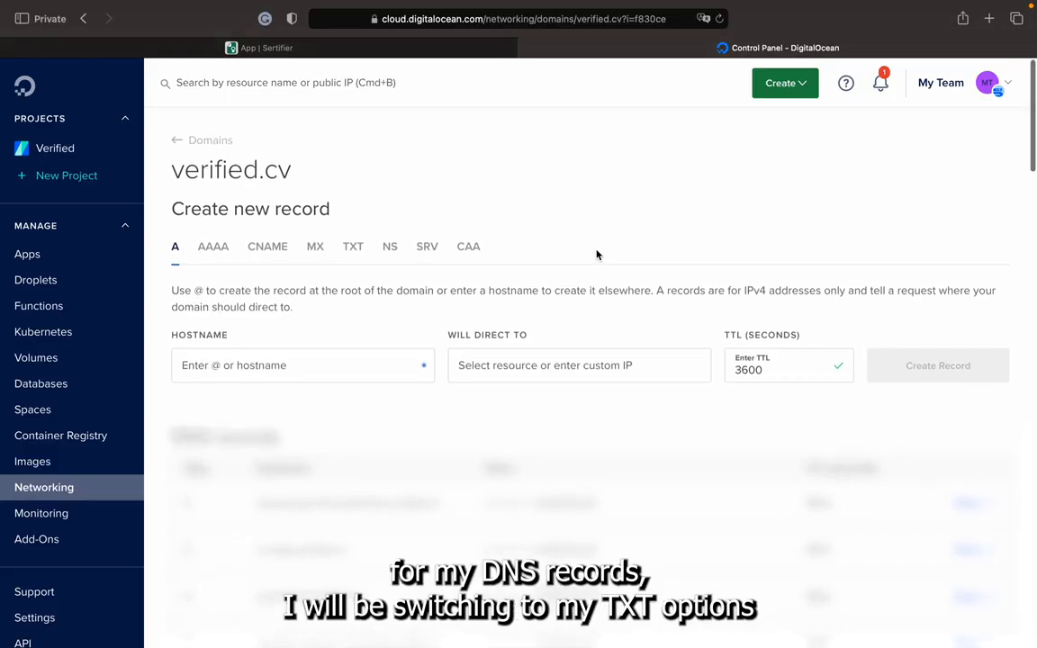
{"action": "left_click", "coordinate": [354, 252]}
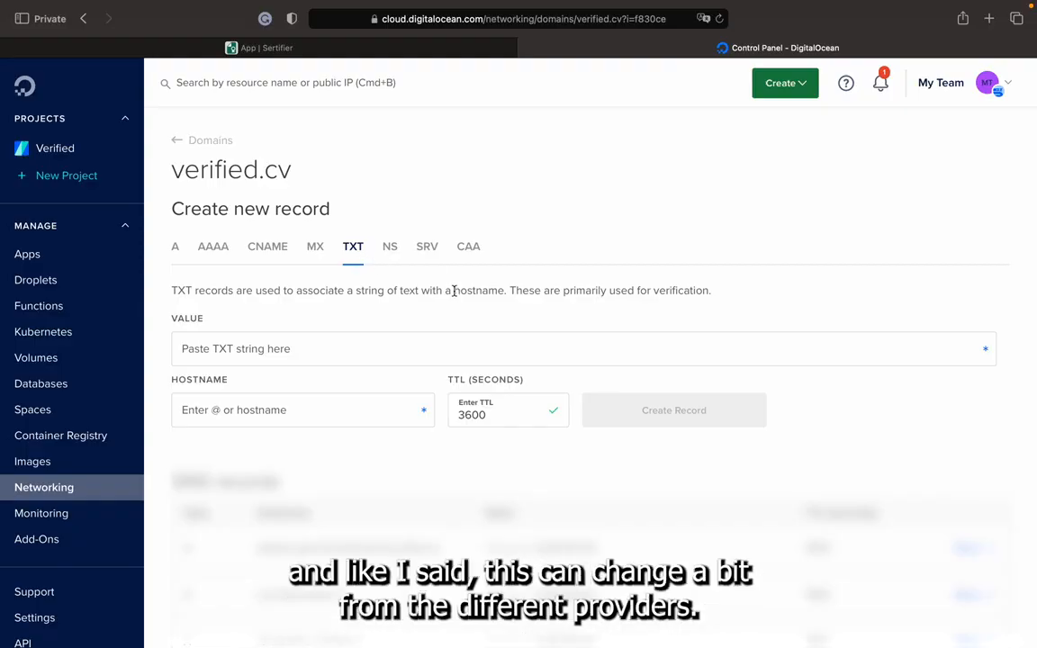
{"action": "left_click", "coordinate": [282, 412]}
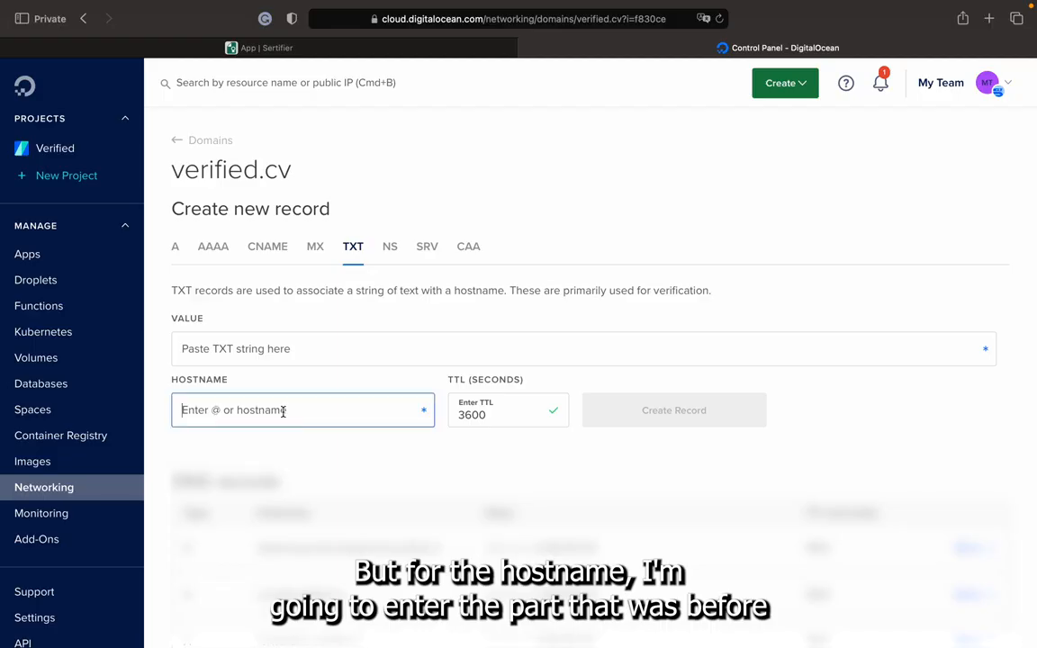
{"action": "key", "text": "super+v"}
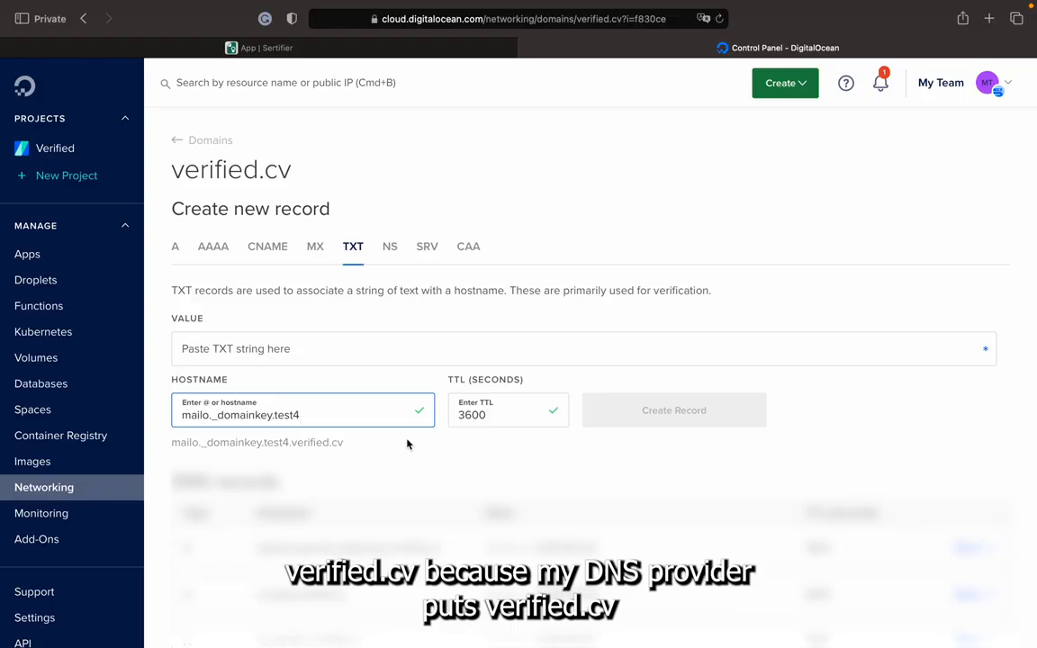
{"action": "left_click_drag", "start_coordinate": [290, 443], "coordinate": [344, 443]}
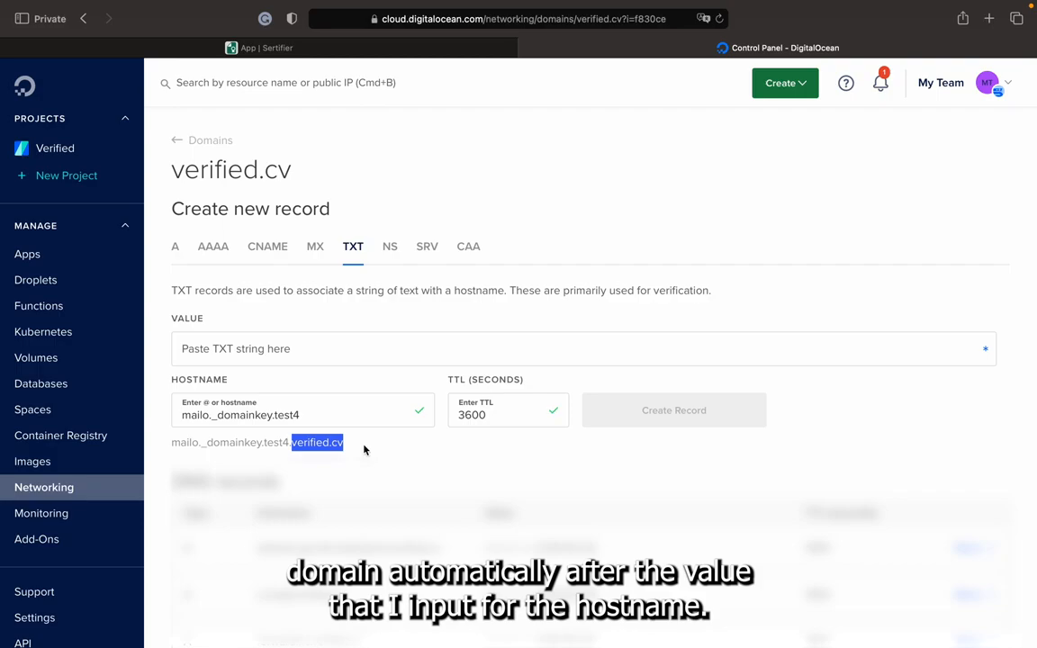
{"action": "left_click", "coordinate": [277, 412]}
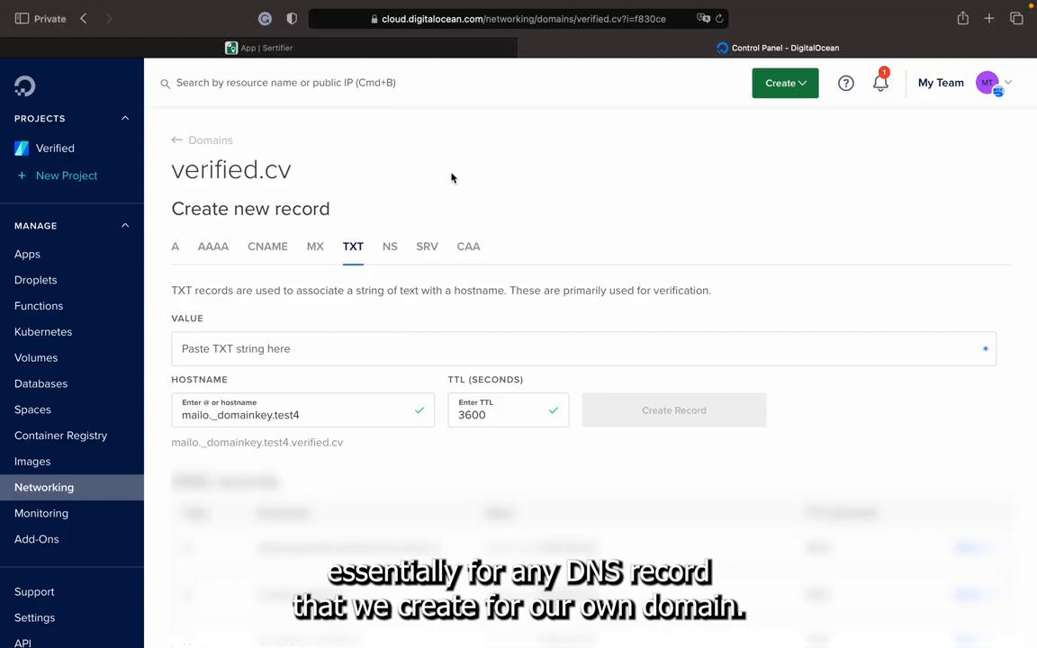
Copy the k=rsa value of the first TXT record from Sertifier into the new record's value in DigitalOcean and create the record.
{"action": "left_click", "coordinate": [310, 340]}
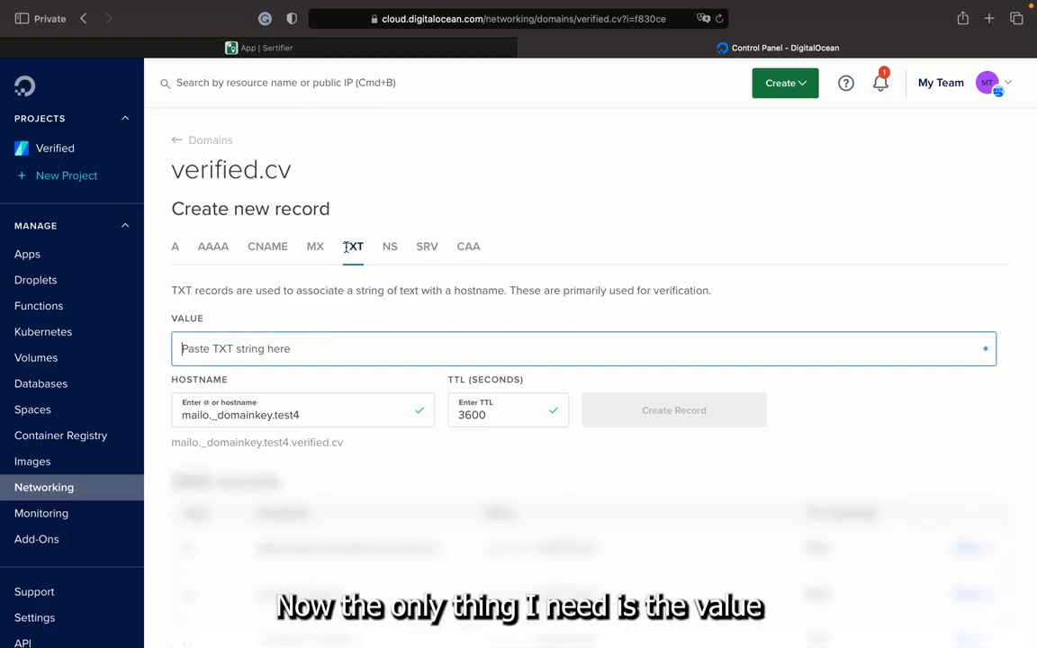
{"action": "left_click", "coordinate": [351, 47]}
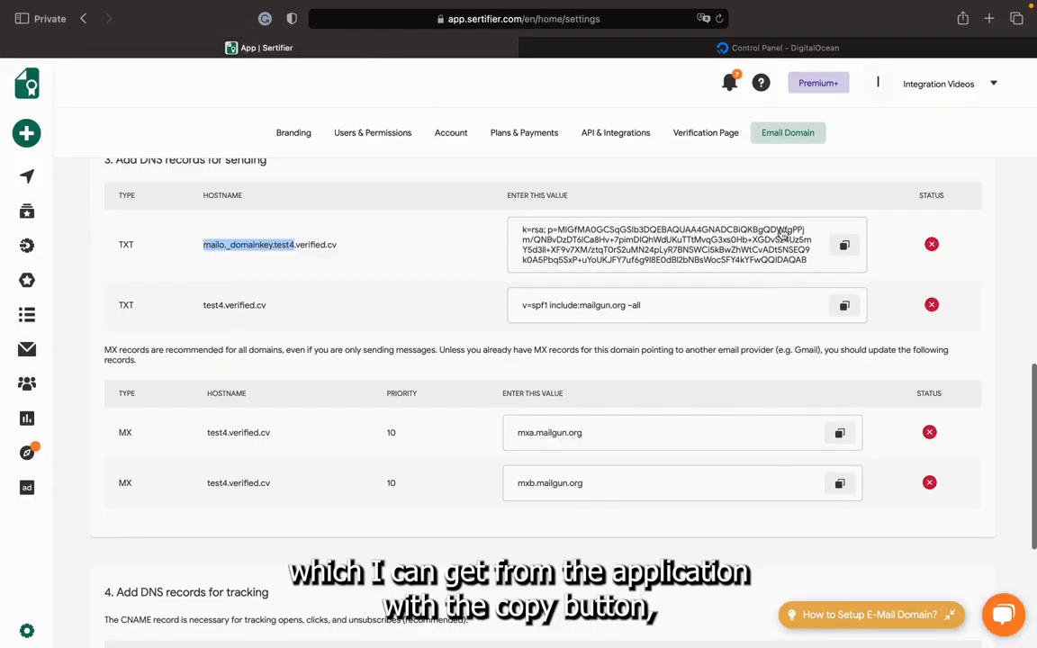
{"action": "scroll", "coordinate": [707, 209], "scroll_direction": "up", "scroll_amount": 1}
{"action": "left_click", "coordinate": [845, 259]}
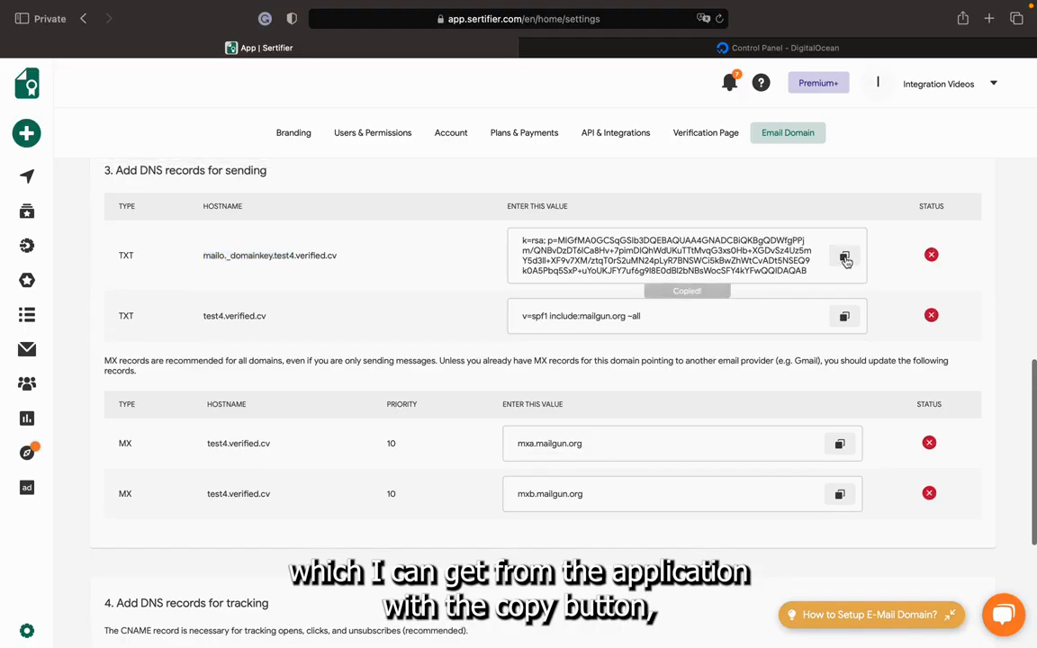
{"action": "left_click", "coordinate": [785, 47]}
{"action": "key", "text": "super+v"}
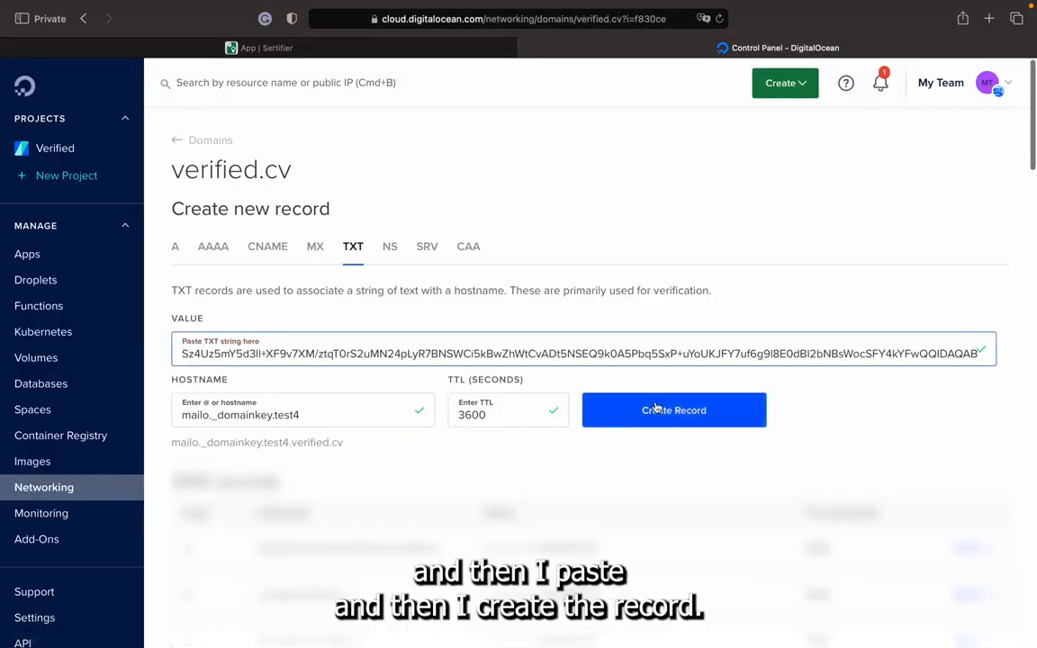
{"action": "left_click", "coordinate": [706, 416]}
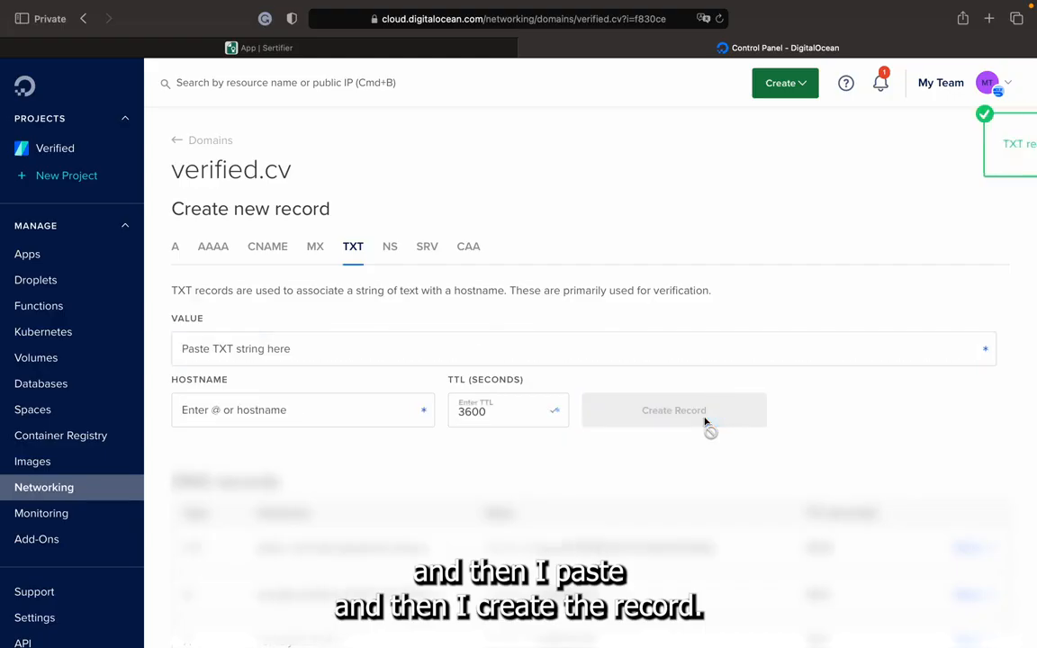
Copy test4 from the second TXT hostname in Sertifier and enter it as the hostname of a new TXT record in DigitalOcean.
{"action": "left_click", "coordinate": [332, 45]}
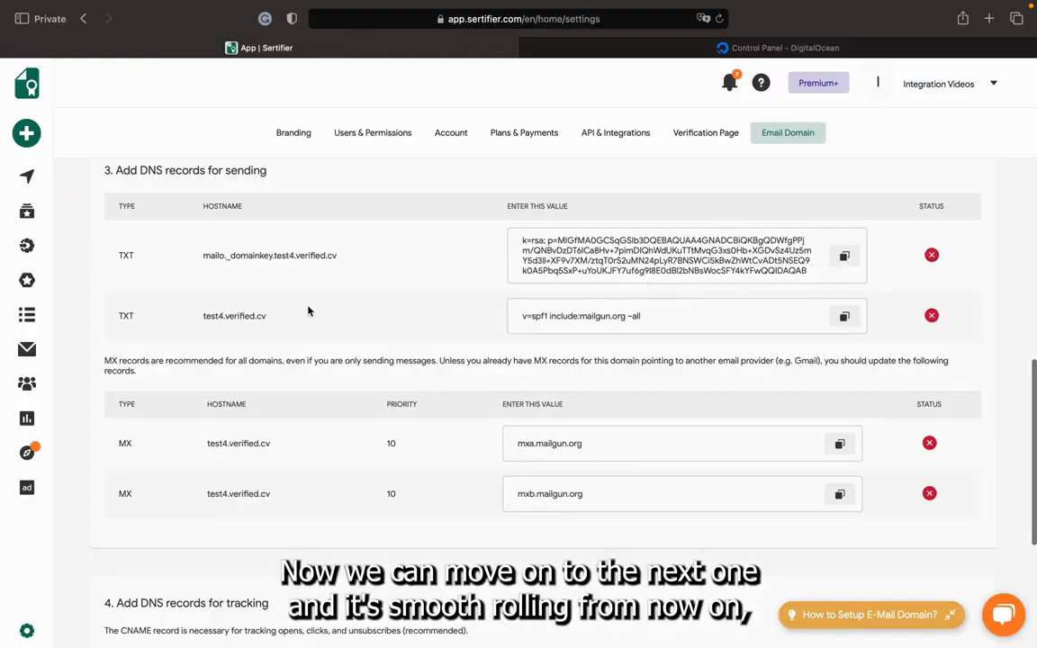
{"action": "double_click", "coordinate": [222, 316]}
{"action": "left_click", "coordinate": [765, 48]}
{"action": "left_click", "coordinate": [268, 411]}
{"action": "key", "text": "super+v"}
Copy the value v=spf1 include:mailgun.org ~all from Sertifier into the test4 TXT record in DigitalOcean and create the record.
{"action": "left_click", "coordinate": [296, 354]}
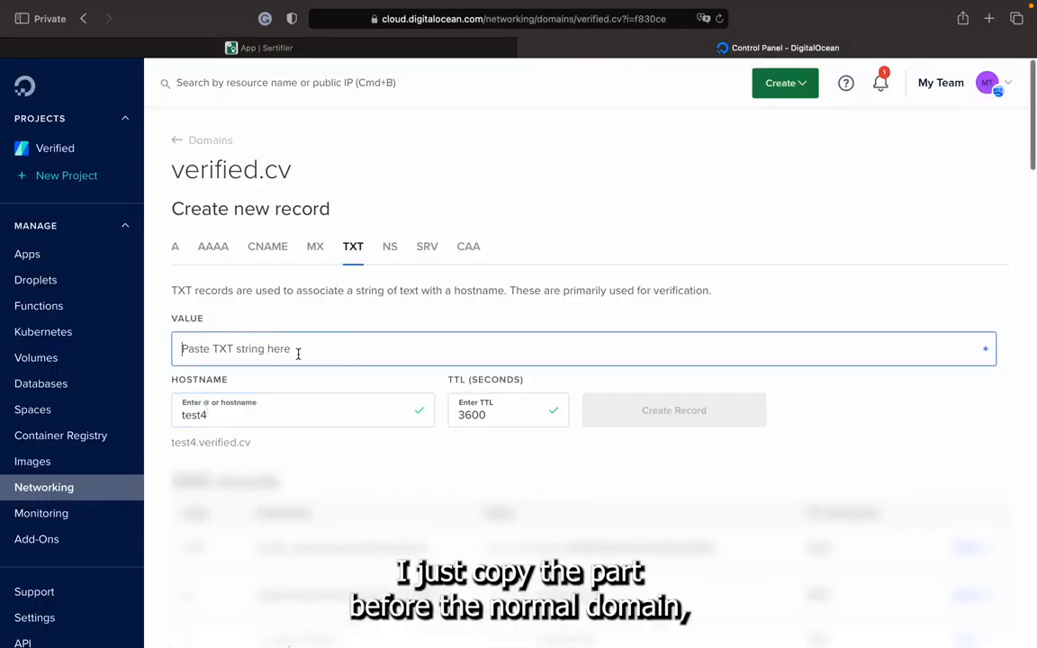
{"action": "left_click", "coordinate": [291, 47]}
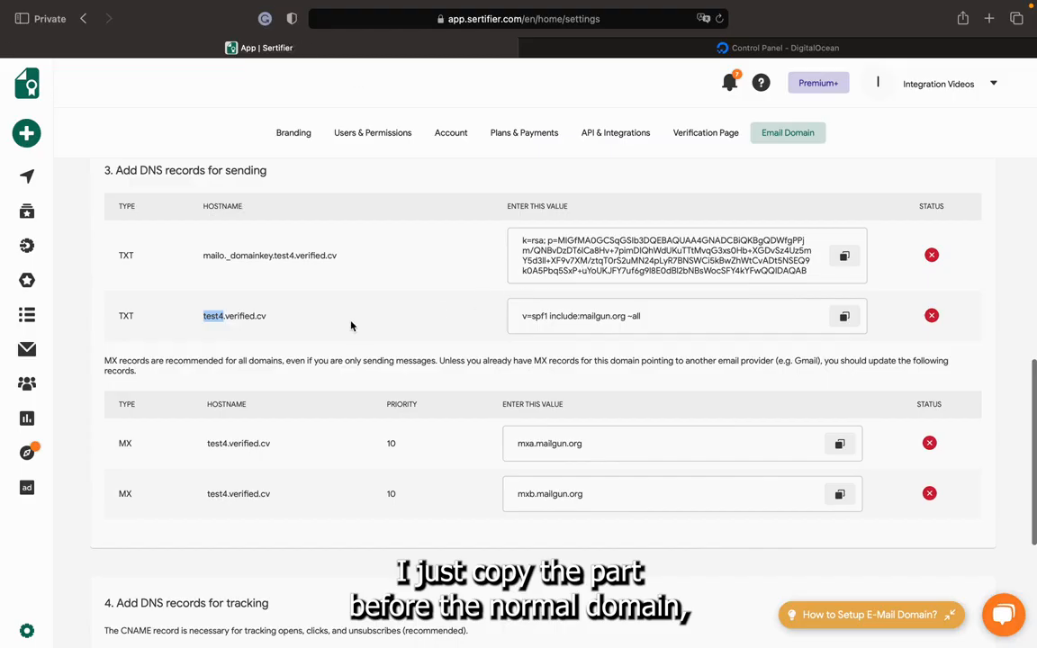
{"action": "left_click", "coordinate": [846, 319]}
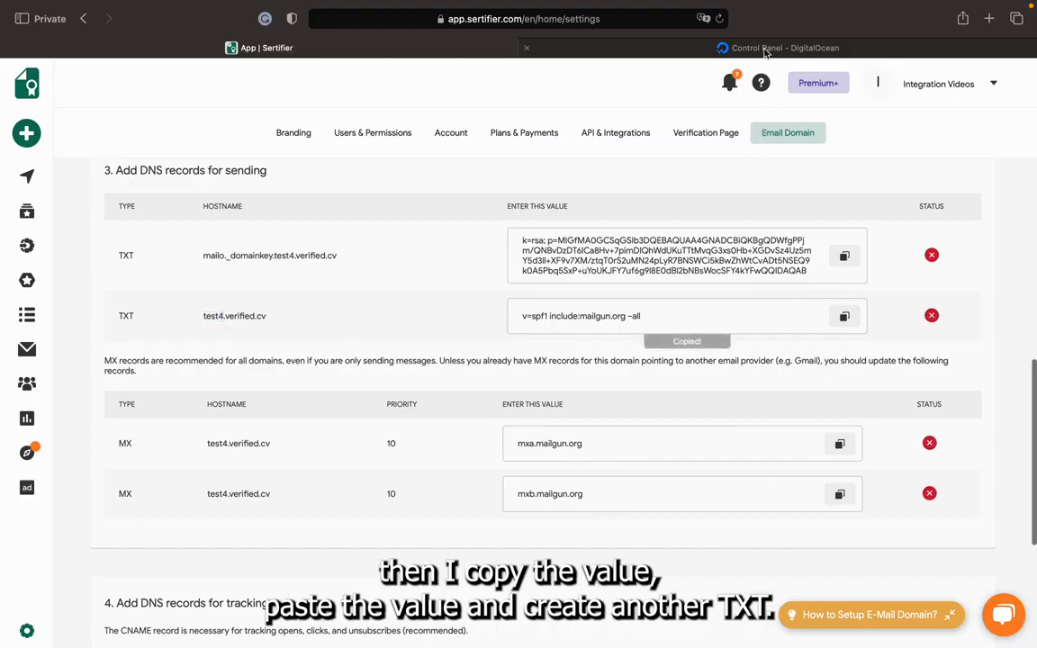
{"action": "left_click", "coordinate": [765, 48]}
{"action": "key", "text": "super+v"}
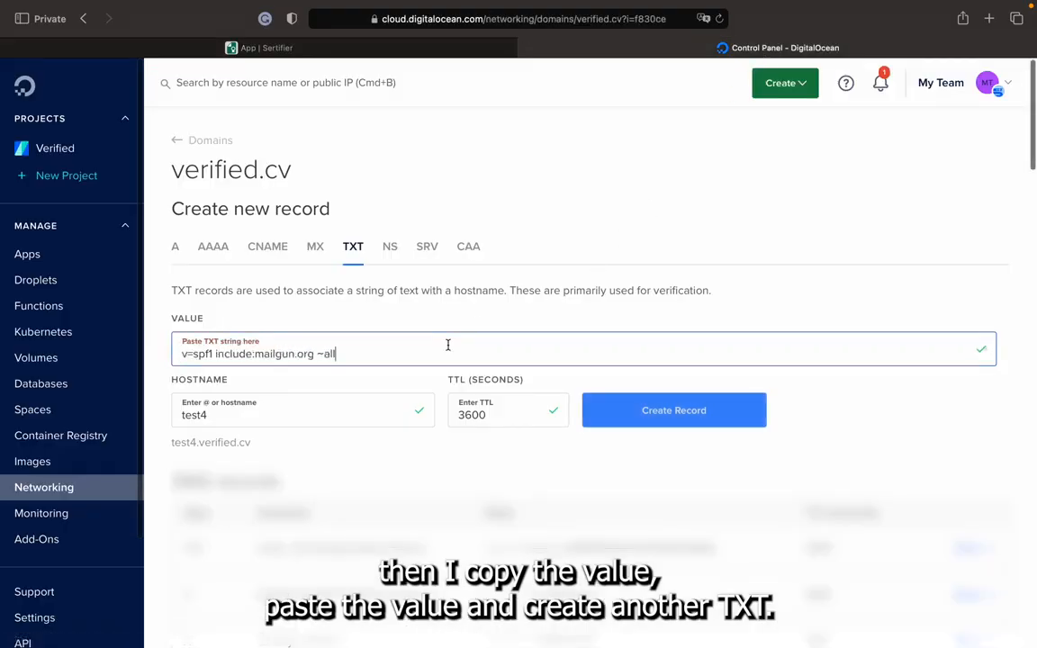
{"action": "left_click", "coordinate": [668, 412]}
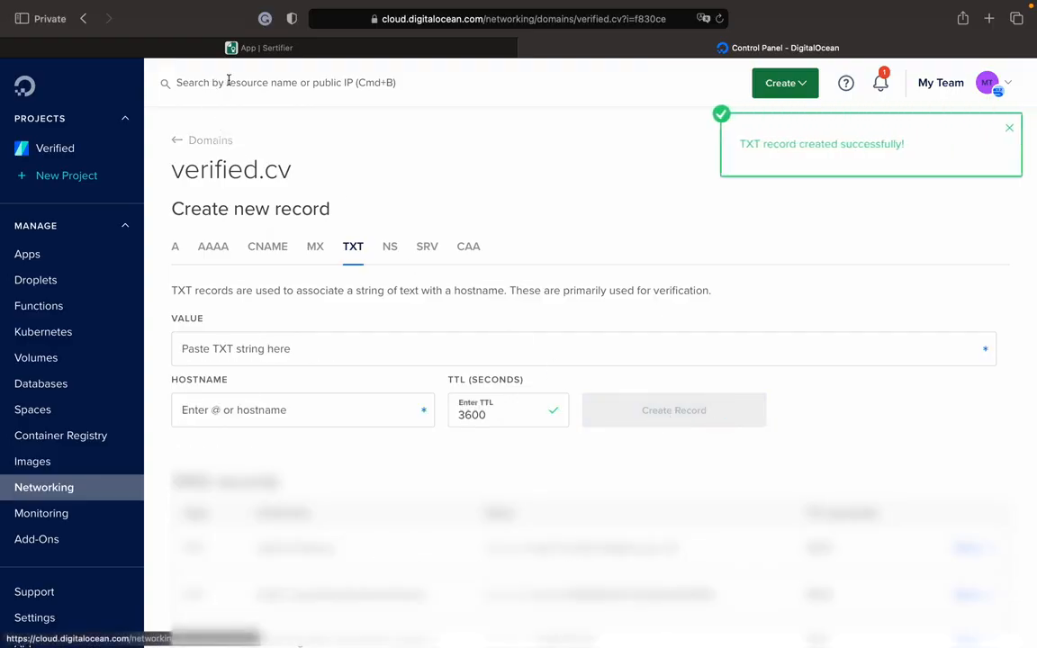
Copy test4 from the first MX hostname in Sertifier and enter it as the hostname of a new MX record in DigitalOcean.
{"action": "left_click", "coordinate": [261, 47]}
{"action": "scroll", "coordinate": [386, 254], "scroll_direction": "down", "scroll_amount": 5}
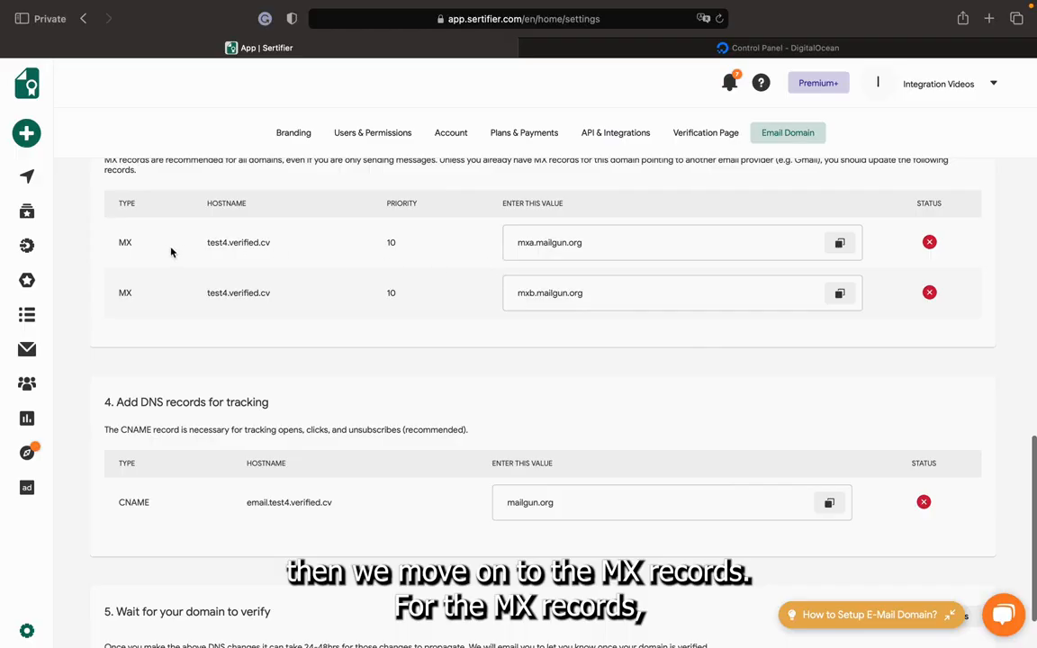
{"action": "double_click", "coordinate": [229, 243]}
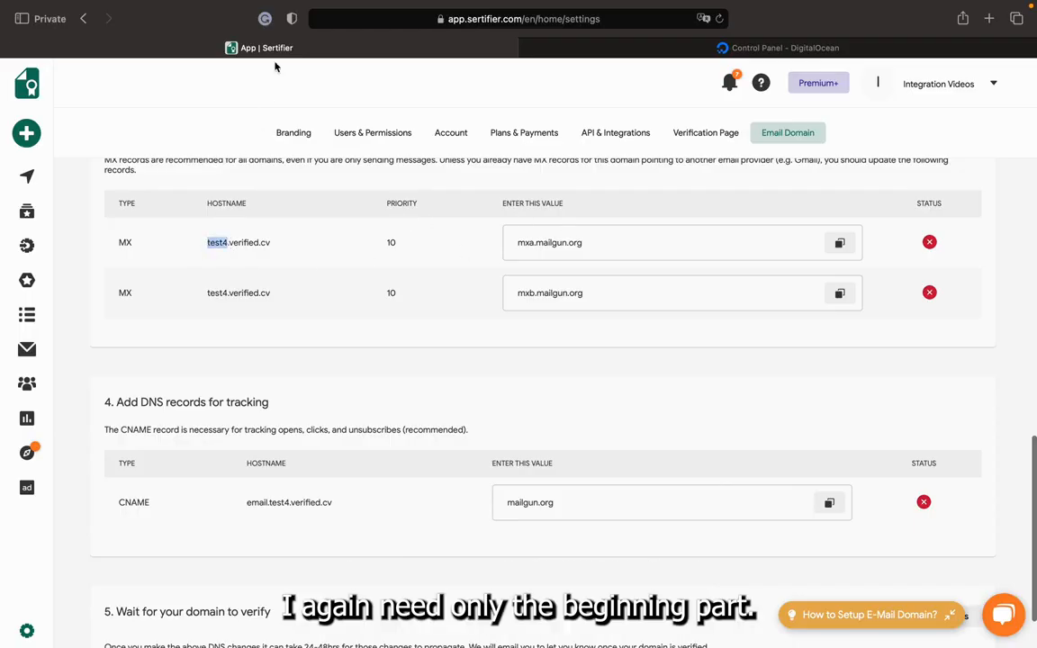
{"action": "left_click", "coordinate": [594, 49]}
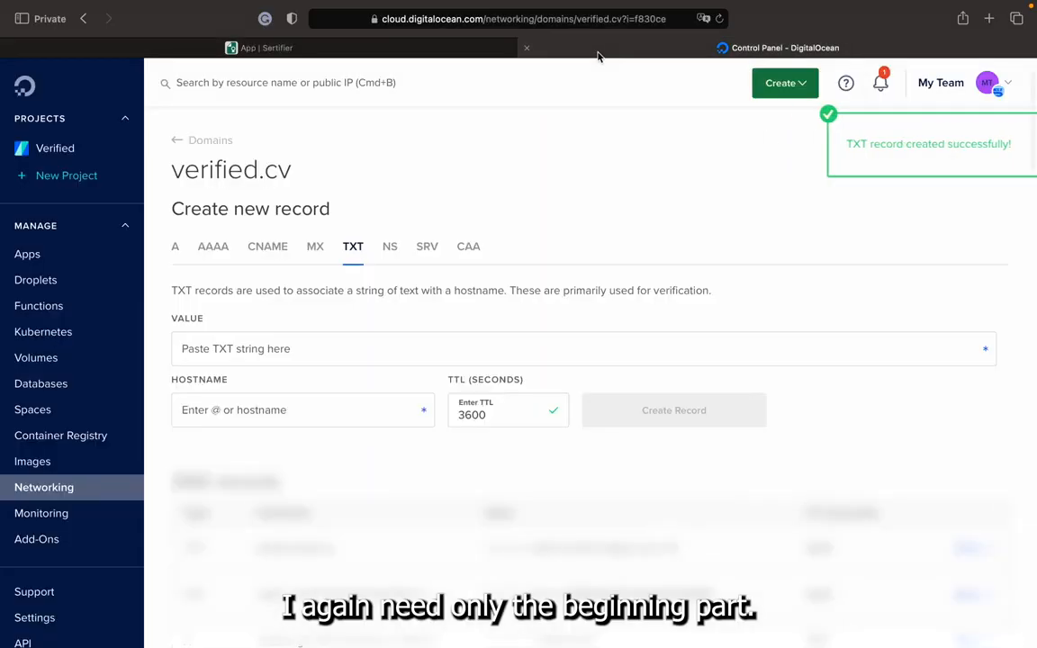
{"action": "left_click", "coordinate": [316, 258]}
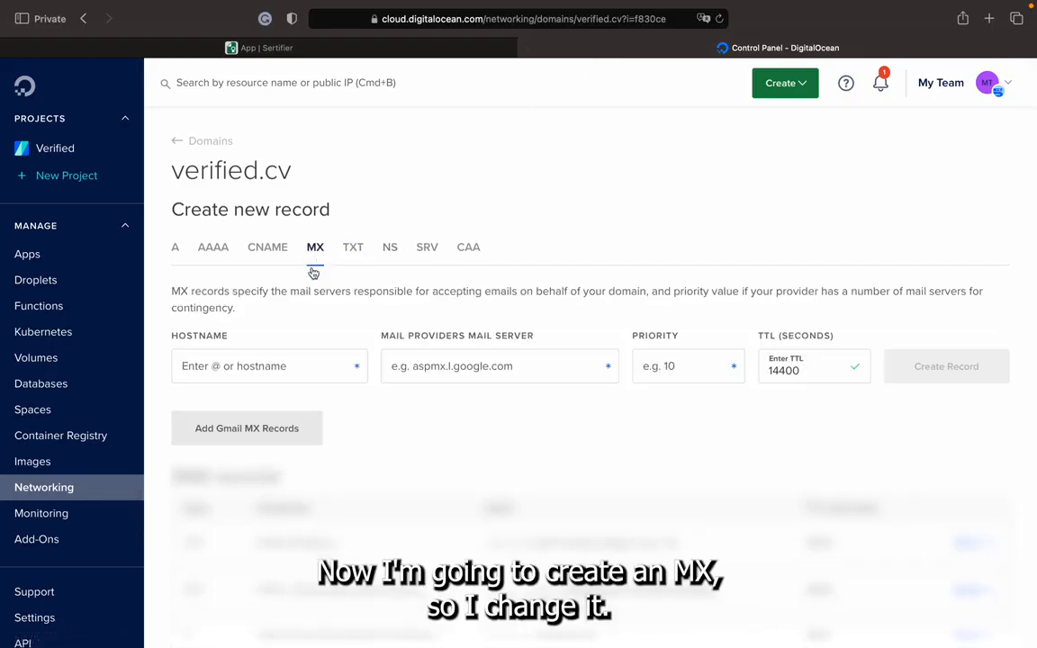
{"action": "left_click", "coordinate": [254, 358]}
{"action": "key", "text": "super+v"}
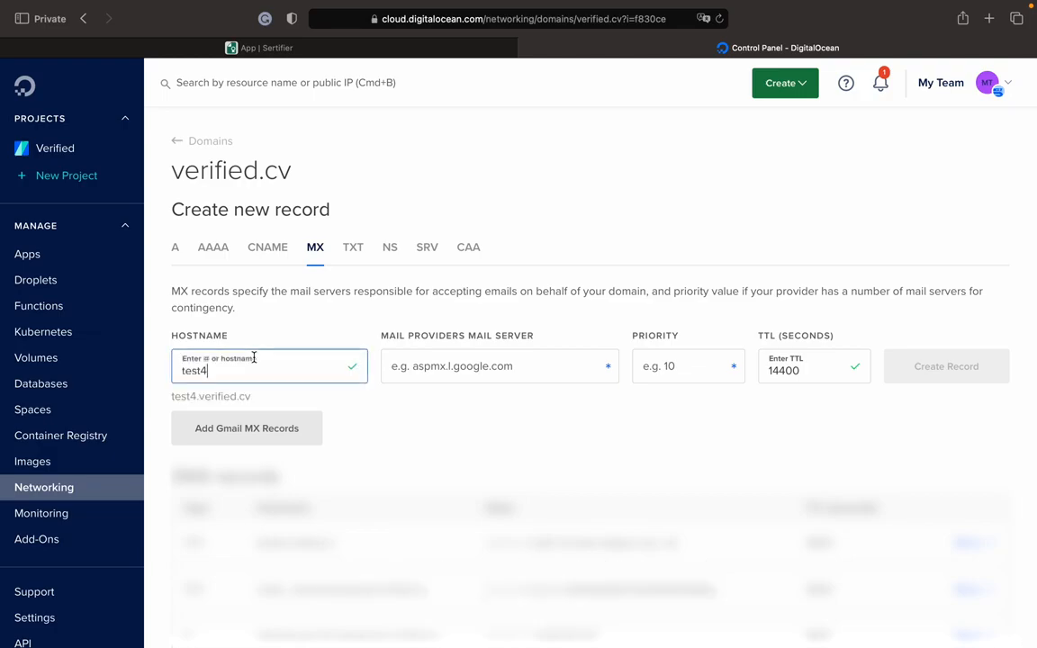
Copy mxa.mailgun.org from Sertifier as the MX record's mail server in DigitalOcean, set priority 10 and create the record.
{"action": "left_click", "coordinate": [230, 47]}
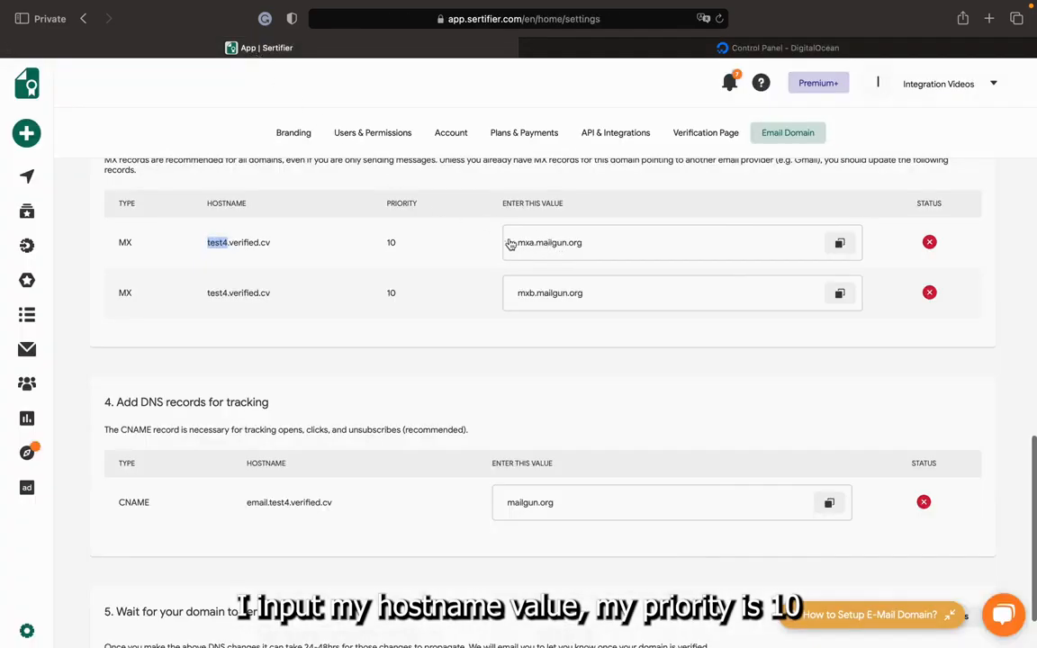
{"action": "left_click", "coordinate": [389, 244]}
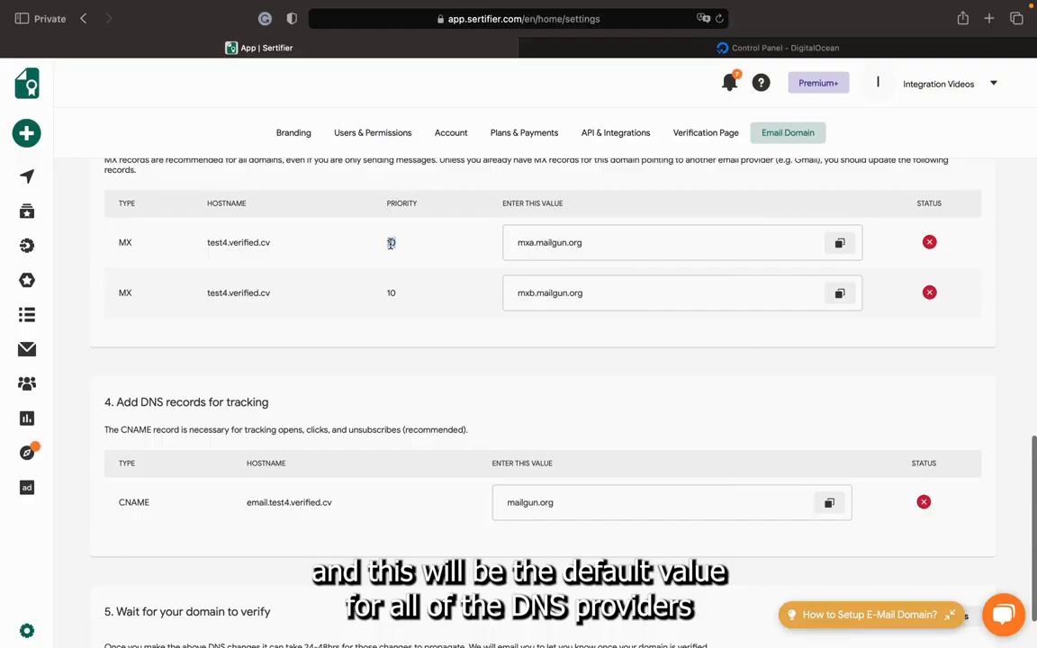
{"action": "scroll", "coordinate": [507, 267], "scroll_direction": "up", "scroll_amount": 1}
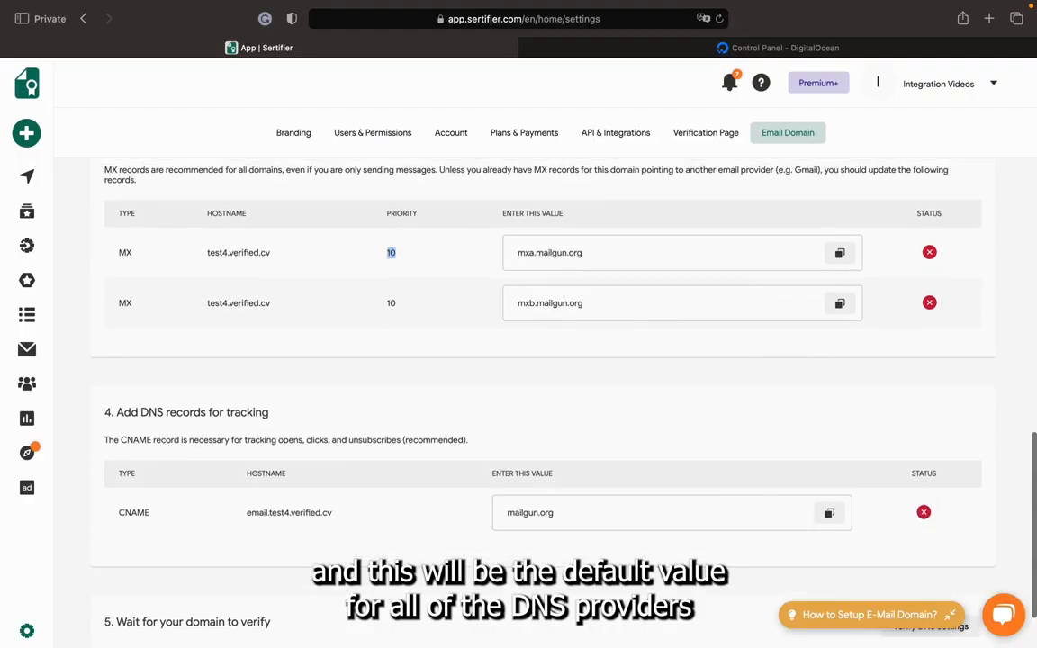
{"action": "left_click", "coordinate": [841, 257]}
{"action": "left_click", "coordinate": [742, 50]}
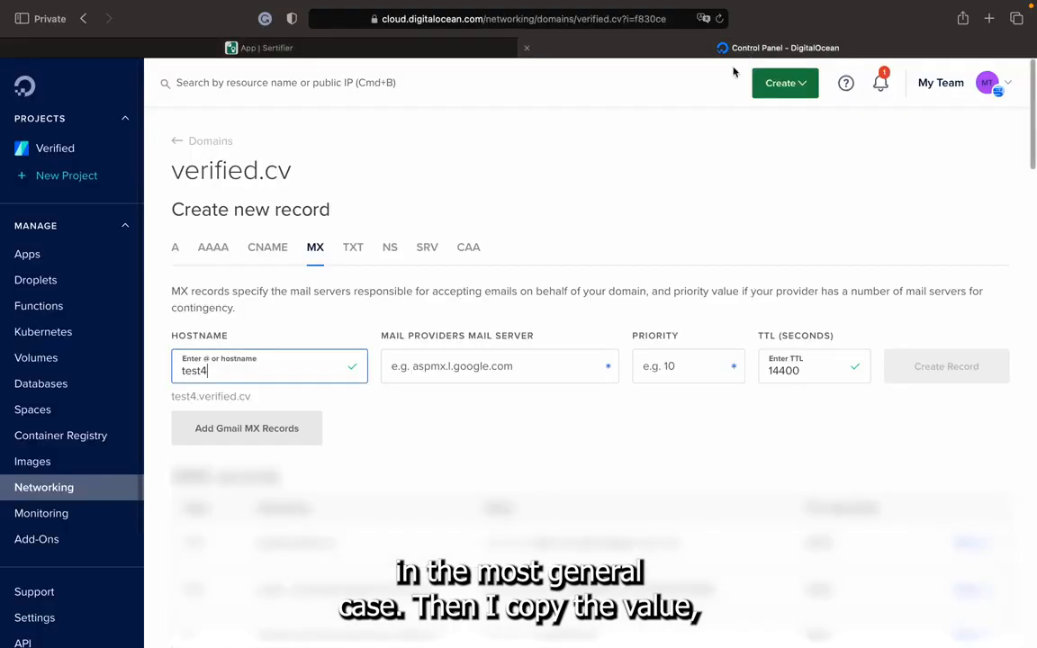
{"action": "left_click", "coordinate": [481, 366]}
{"action": "key", "text": "super+v"}
{"action": "left_click", "coordinate": [669, 377]}
{"action": "type", "text": "10"}
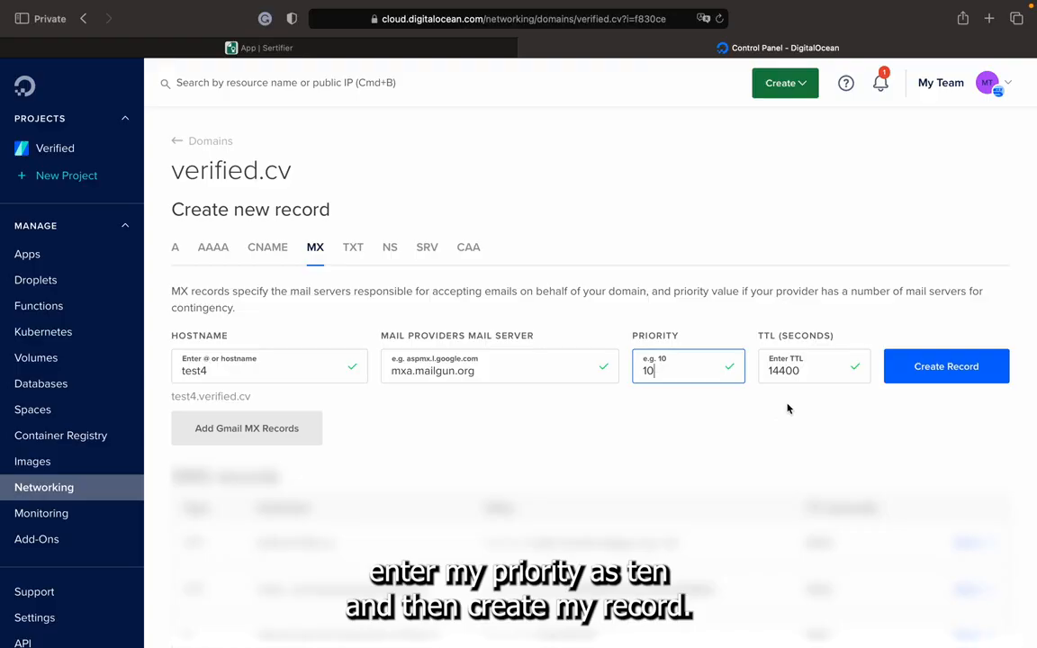
{"action": "left_click", "coordinate": [931, 375]}
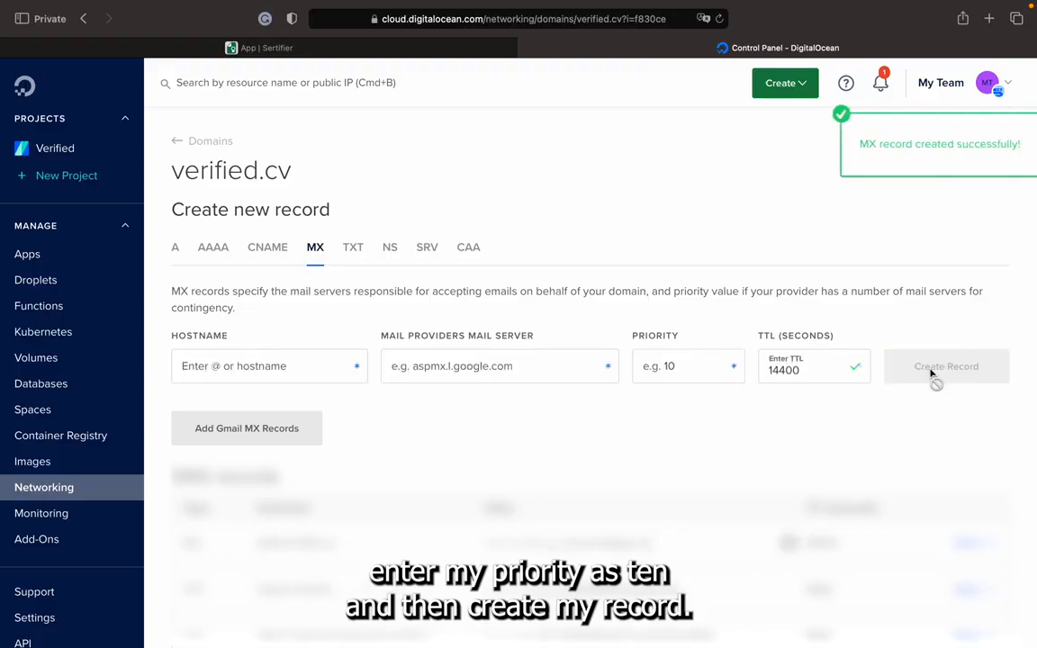
Copy test4 from the second MX hostname in Sertifier and enter it as the hostname of another MX record in DigitalOcean.
{"action": "left_click", "coordinate": [313, 52]}
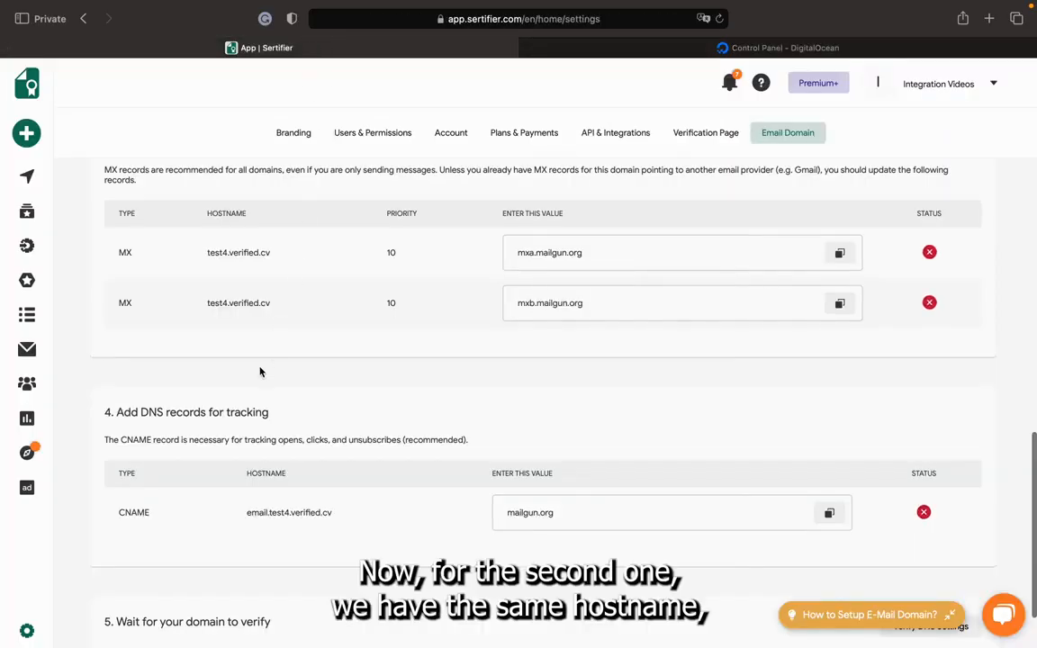
{"action": "left_click_drag", "start_coordinate": [226, 304], "coordinate": [208, 303]}
{"action": "left_click", "coordinate": [767, 47]}
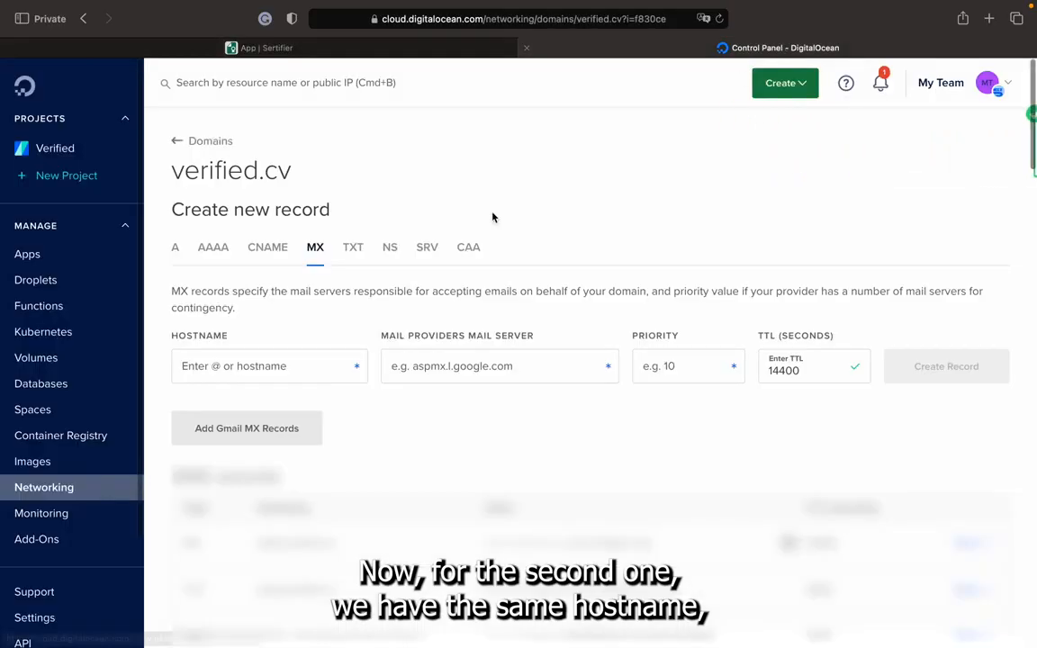
{"action": "left_click", "coordinate": [259, 358]}
{"action": "key", "text": "super+v"}
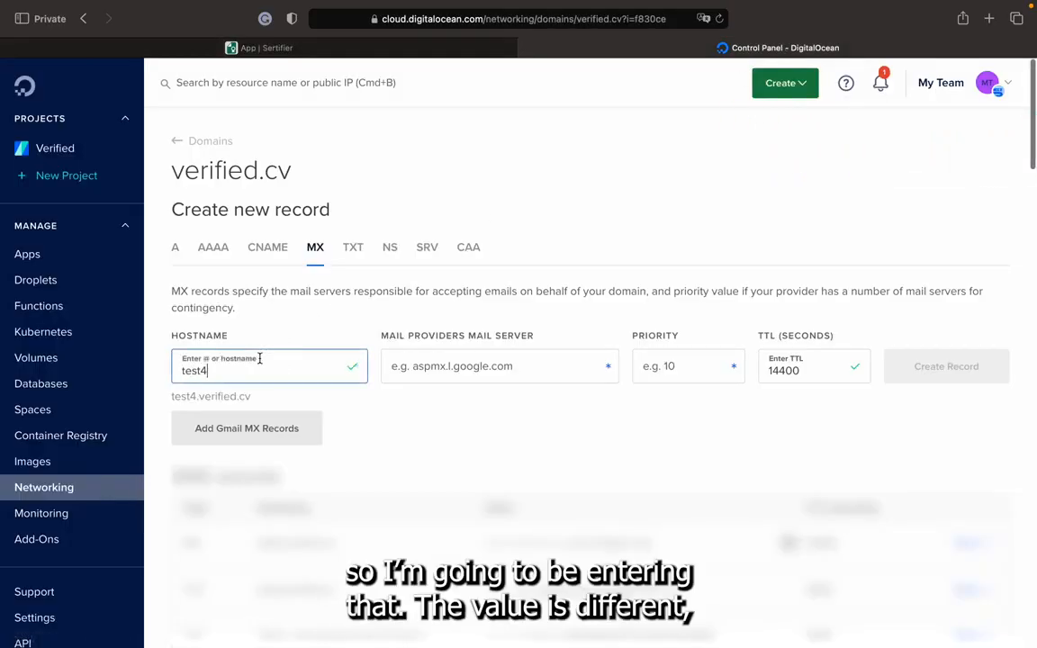
Copy mxb.mailgun.org from Sertifier as the second MX record's mail server in DigitalOcean, set priority 10 and create the record.
{"action": "left_click", "coordinate": [267, 50]}
{"action": "left_click", "coordinate": [838, 304]}
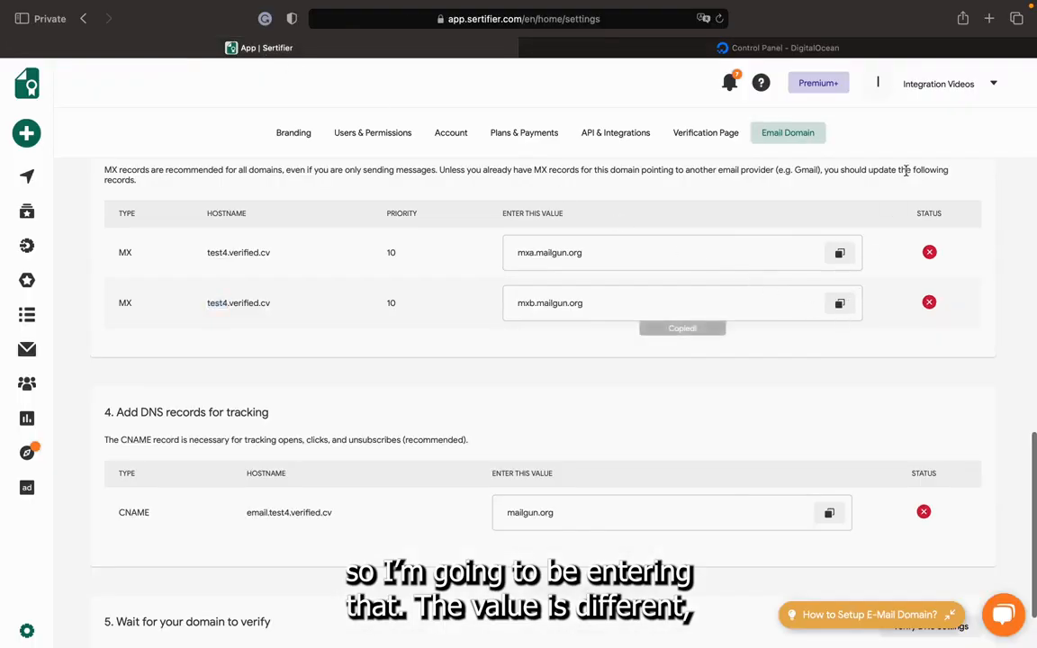
{"action": "left_click", "coordinate": [931, 49]}
{"action": "left_click", "coordinate": [549, 360]}
{"action": "key", "text": "super+v"}
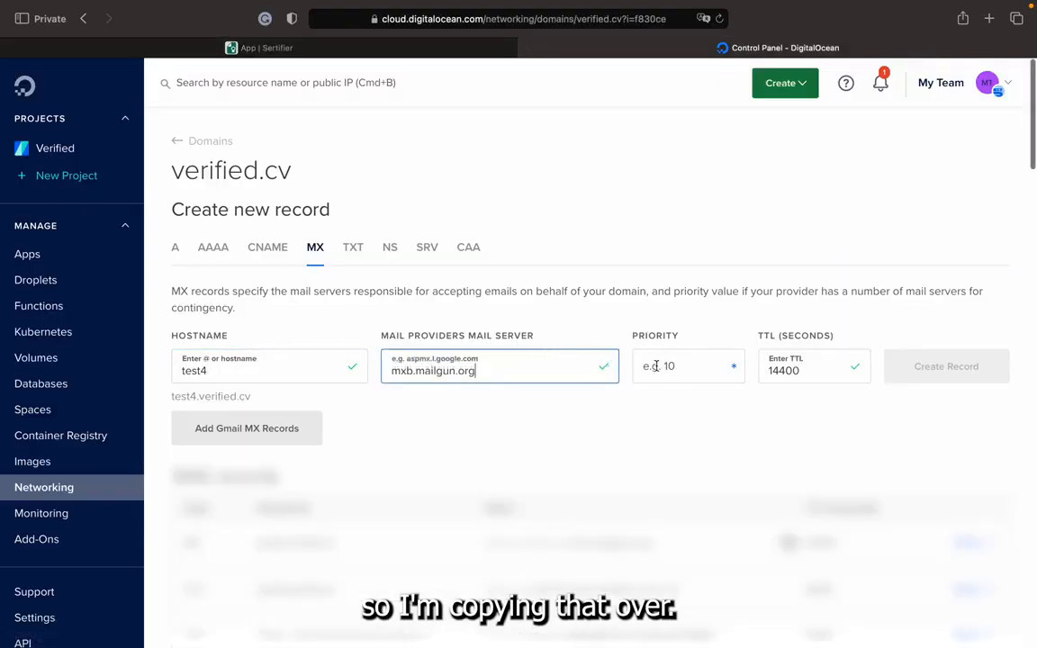
{"action": "left_click", "coordinate": [683, 369]}
{"action": "type", "text": "10"}
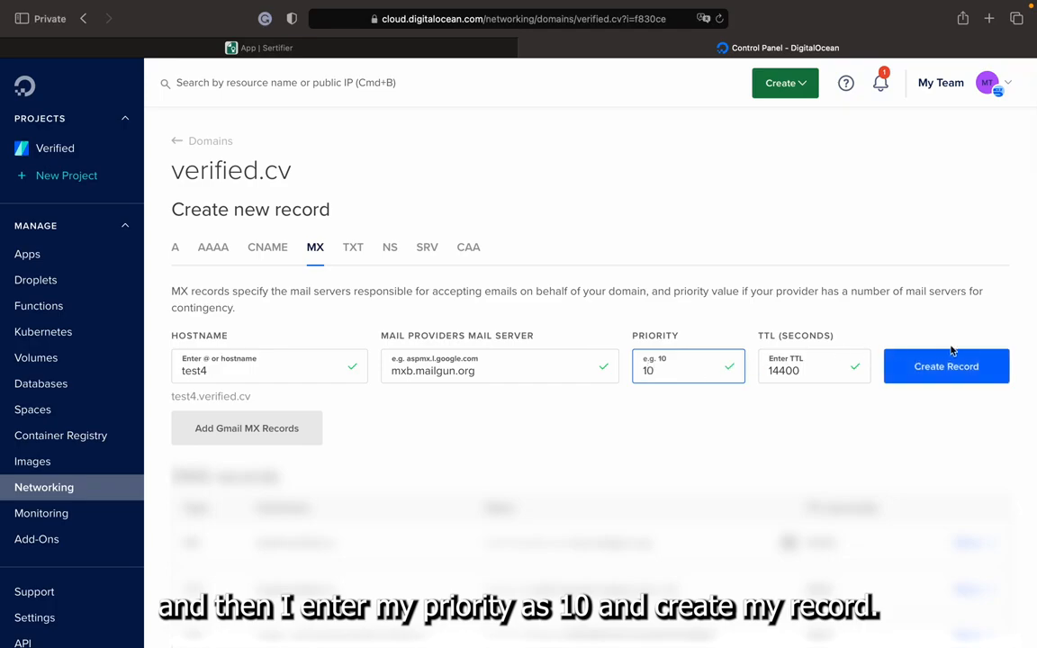
{"action": "left_click", "coordinate": [964, 369]}
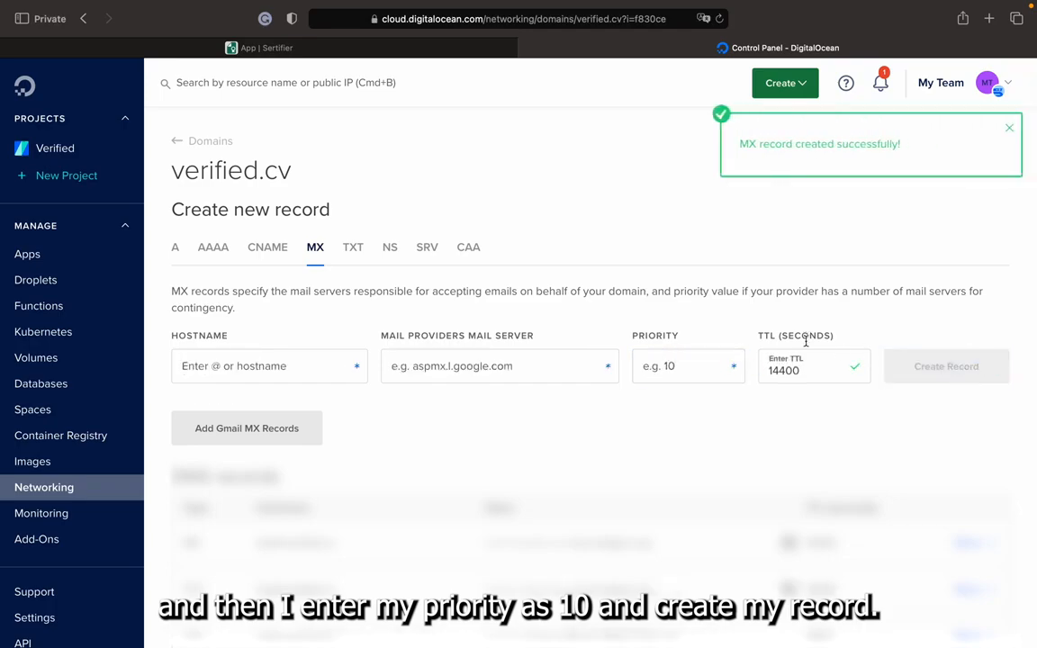
Copy email.test4 from the CNAME hostname in Sertifier and enter it as the hostname of a new CNAME record in DigitalOcean.
{"action": "left_click", "coordinate": [361, 49]}
{"action": "scroll", "coordinate": [376, 268], "scroll_direction": "down", "scroll_amount": 2}
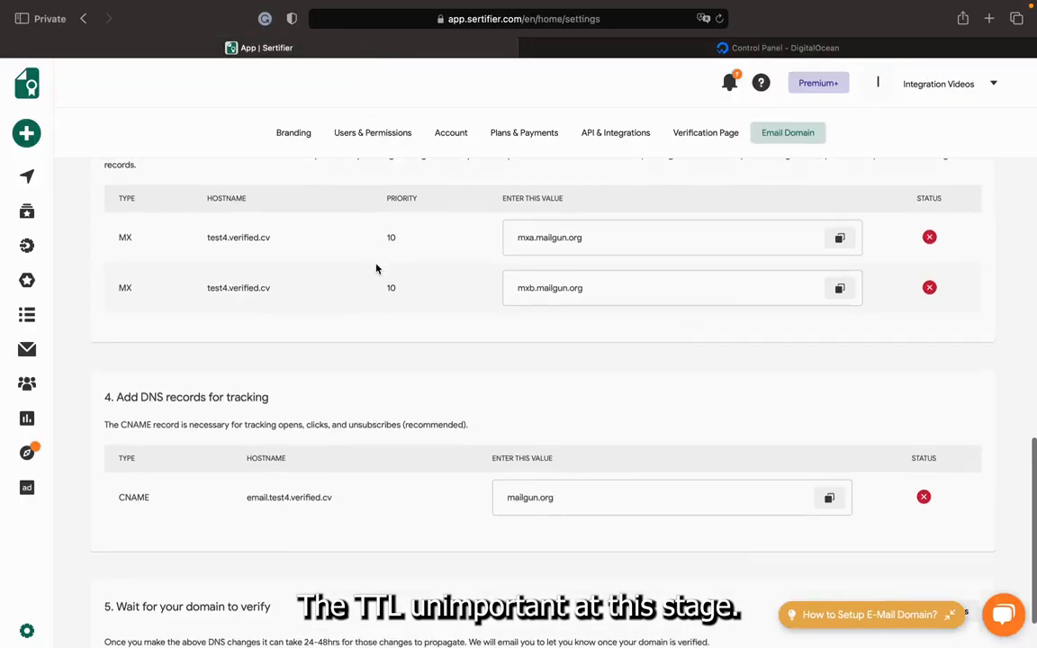
{"action": "scroll", "coordinate": [376, 268], "scroll_direction": "down", "scroll_amount": 1}
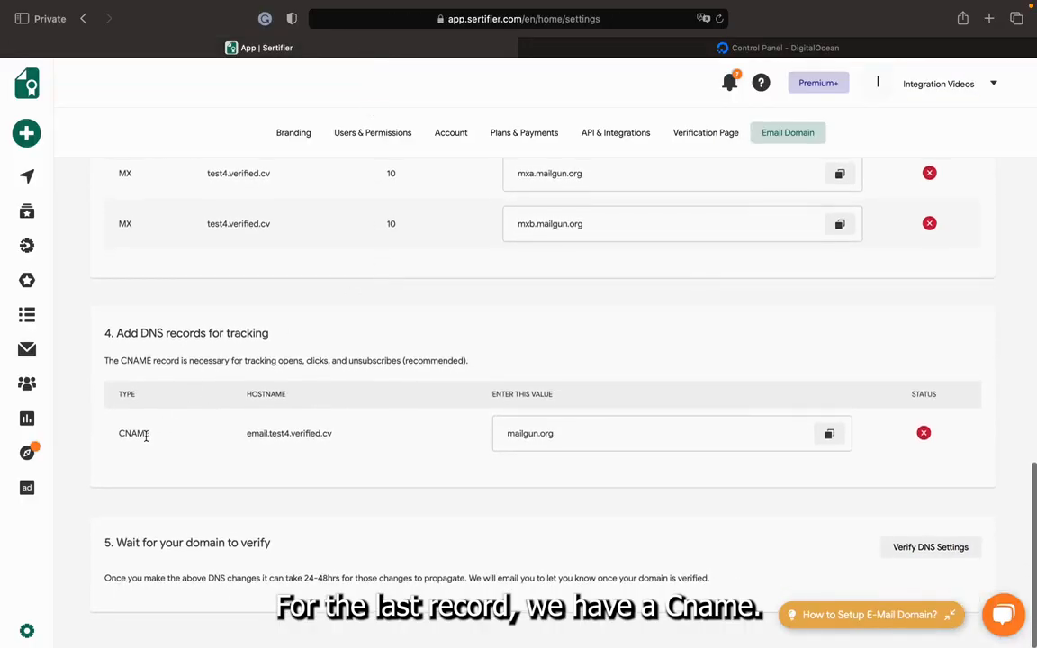
{"action": "left_click_drag", "start_coordinate": [290, 433], "coordinate": [246, 433]}
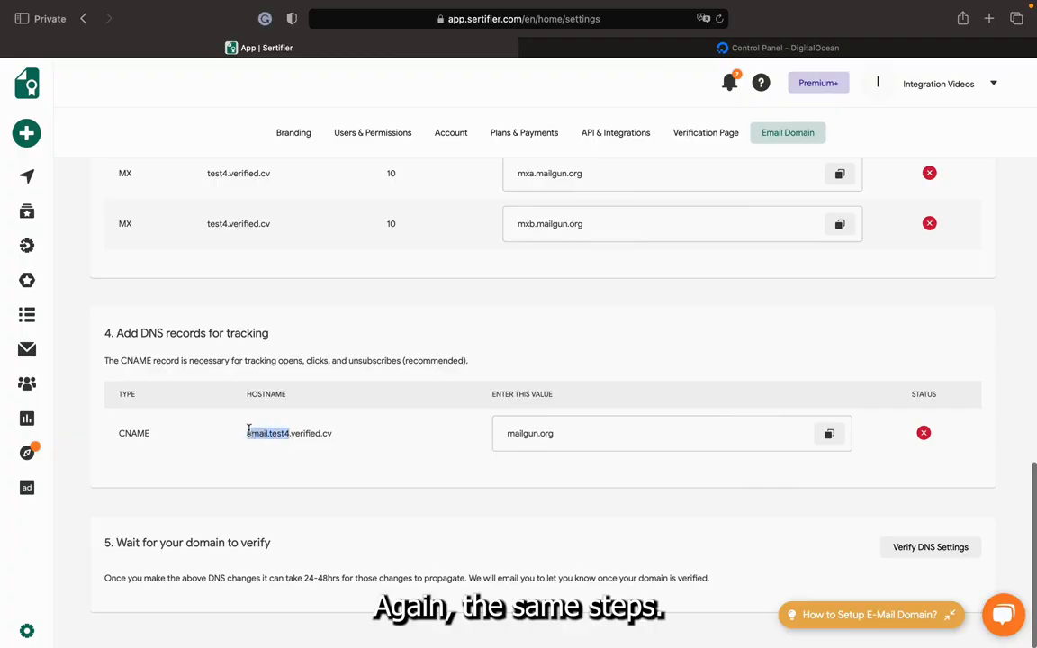
{"action": "left_click", "coordinate": [749, 52]}
{"action": "left_click", "coordinate": [269, 253]}
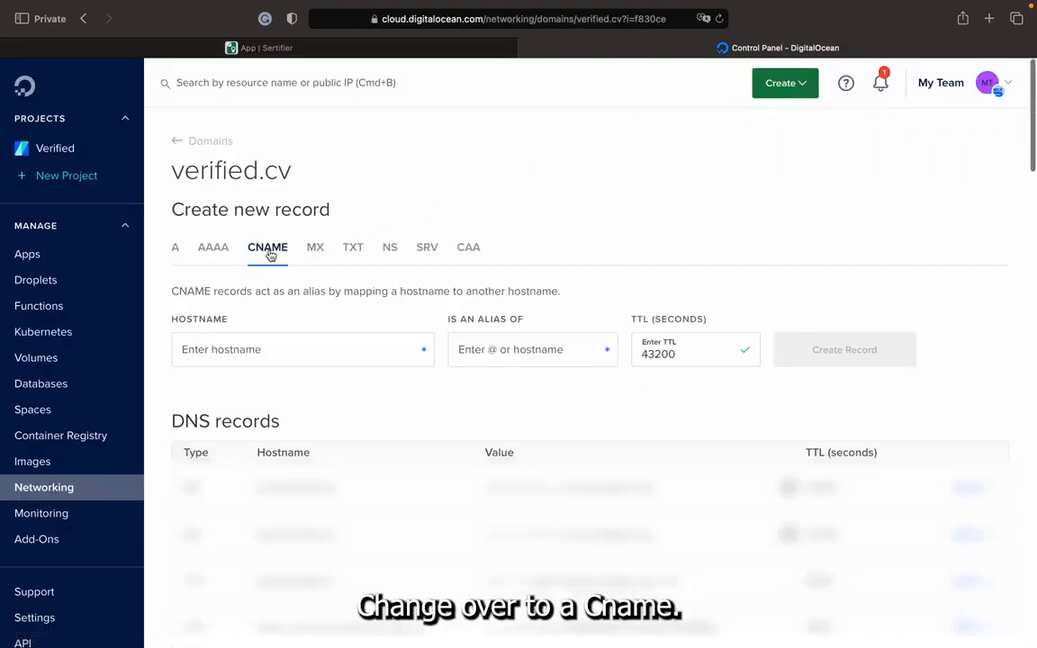
{"action": "left_click", "coordinate": [267, 344]}
{"action": "key", "text": "super+v"}
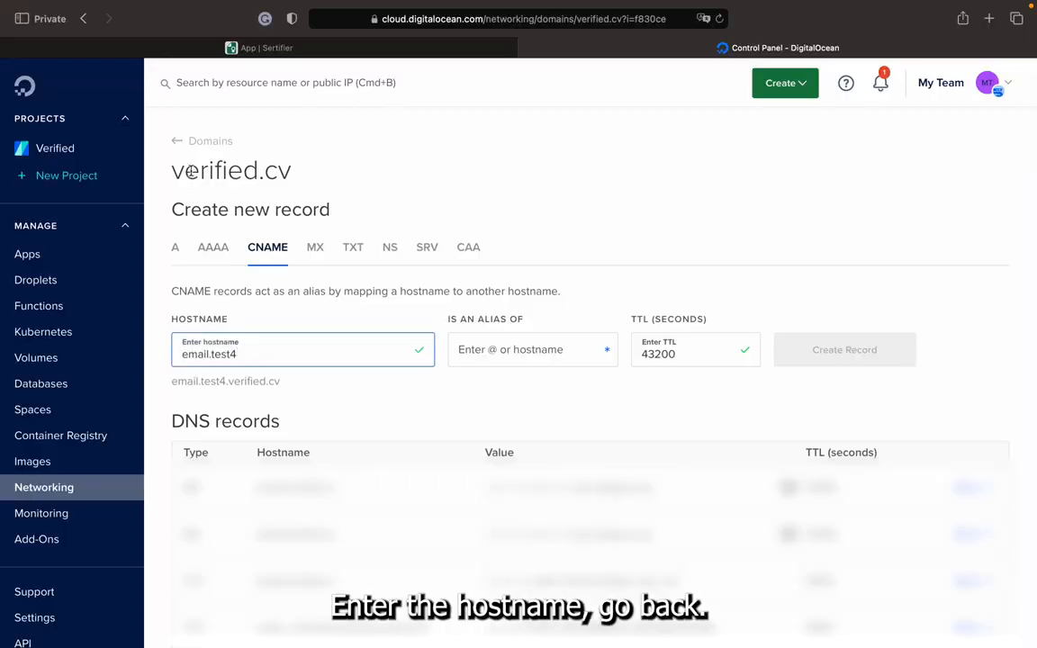
Copy mailgun.org from the CNAME value in Sertifier, enter it as the CNAME record's alias in DigitalOcean and create the record.
{"action": "left_click", "coordinate": [182, 46]}
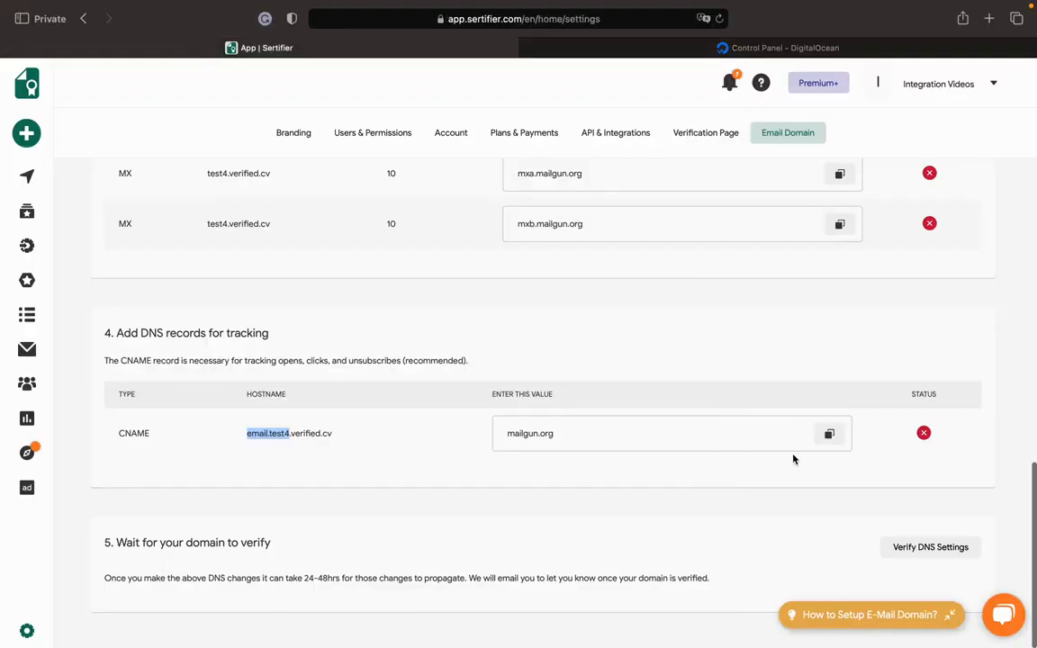
{"action": "left_click", "coordinate": [829, 435]}
{"action": "left_click", "coordinate": [839, 50]}
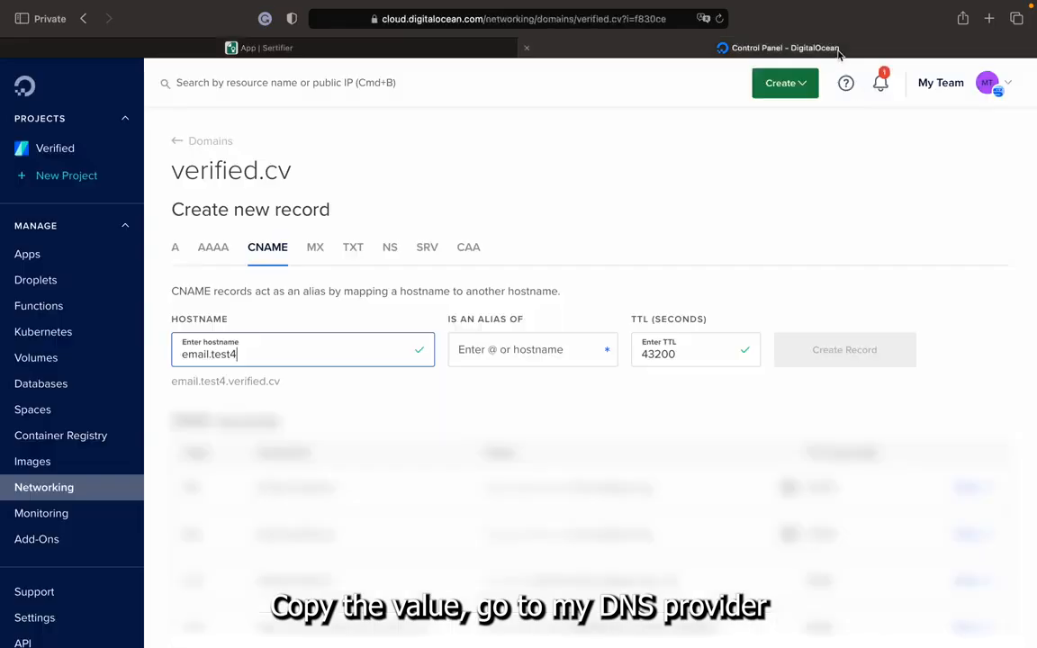
{"action": "left_click", "coordinate": [505, 349]}
{"action": "key", "text": "super+v"}
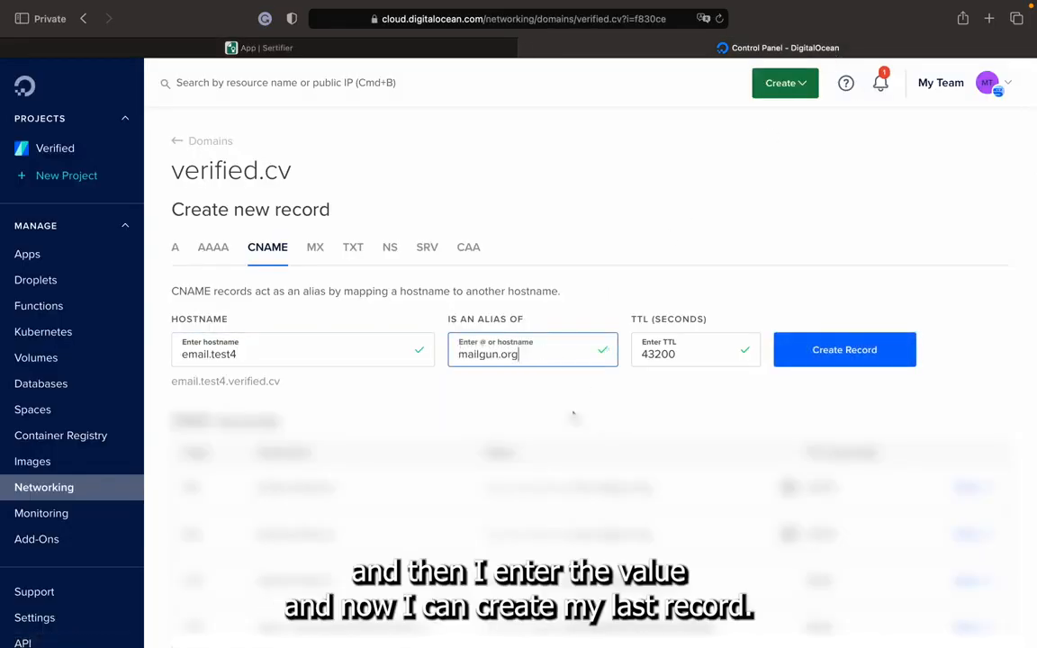
{"action": "left_click", "coordinate": [824, 360]}
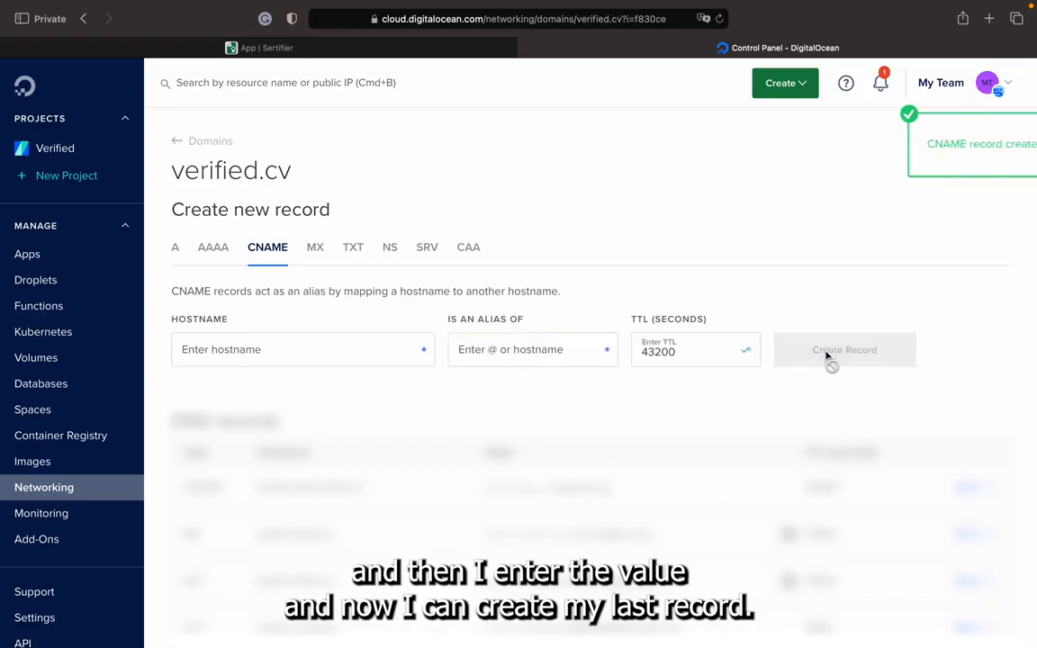
Switch to Sertifier, verify the DNS settings of the email domain and review the status of its TXT, MX and CNAME records.
{"action": "left_click", "coordinate": [372, 48]}
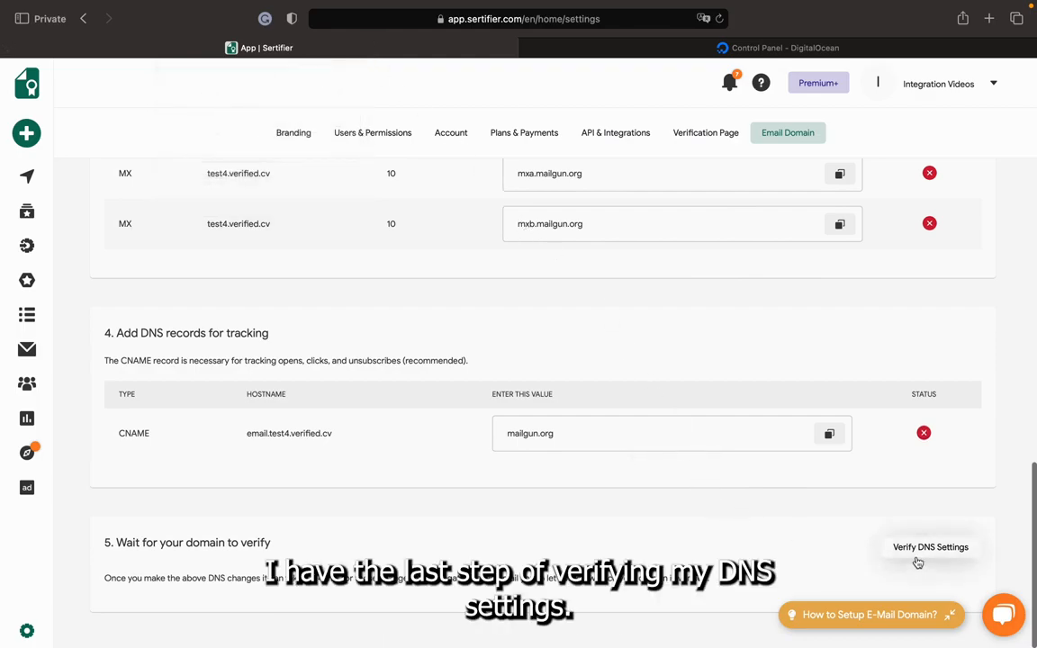
{"action": "scroll", "coordinate": [889, 364], "scroll_direction": "up", "scroll_amount": 2}
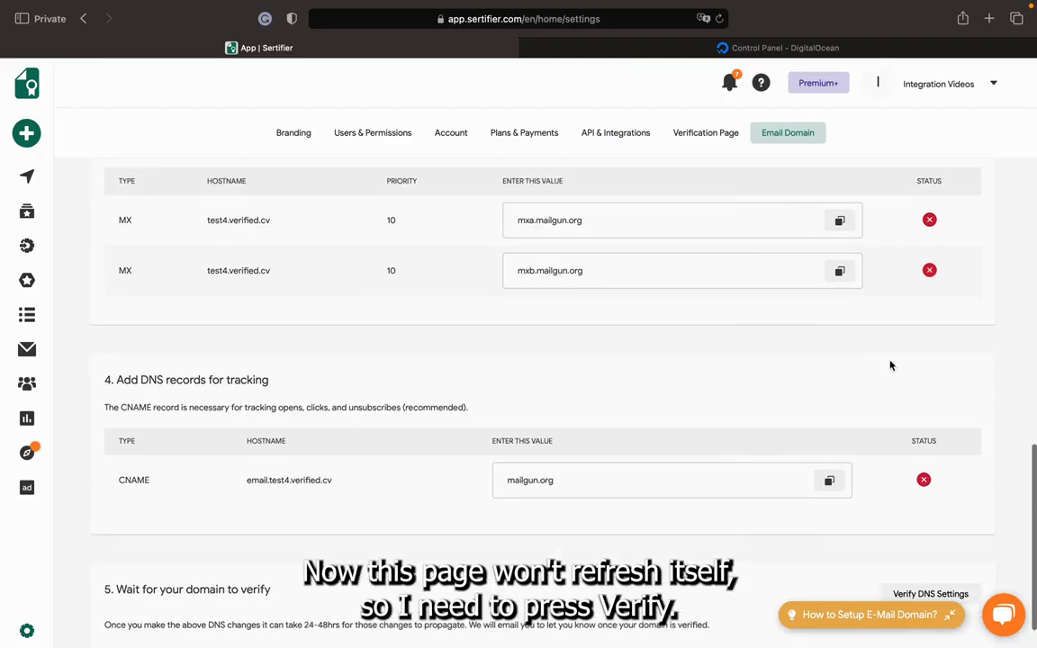
{"action": "scroll", "coordinate": [889, 364], "scroll_direction": "down", "scroll_amount": 2}
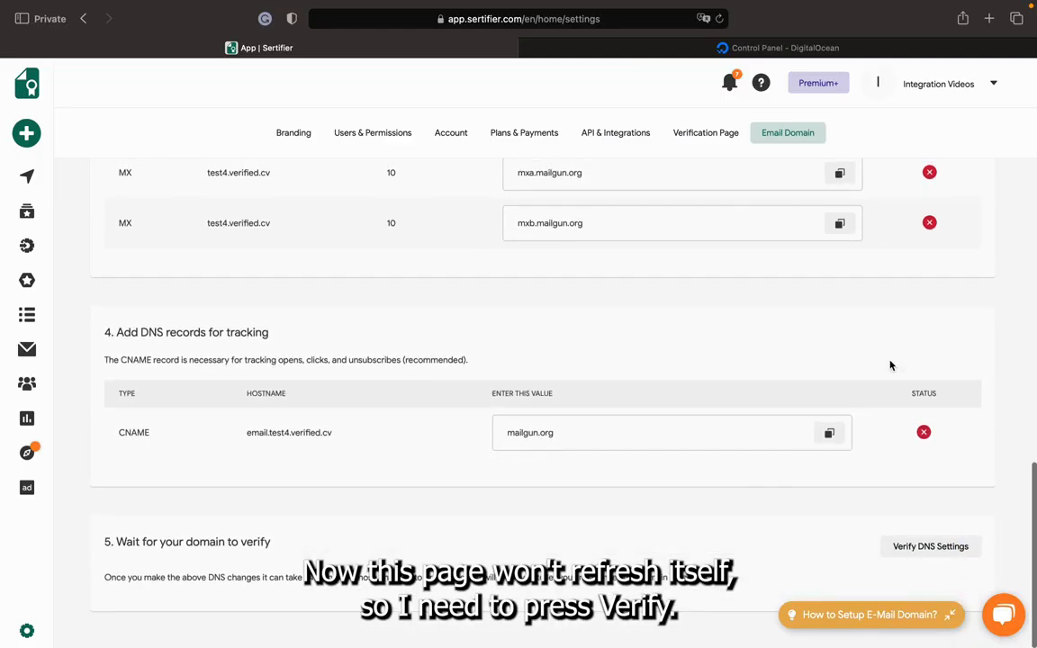
{"action": "left_click", "coordinate": [919, 551]}
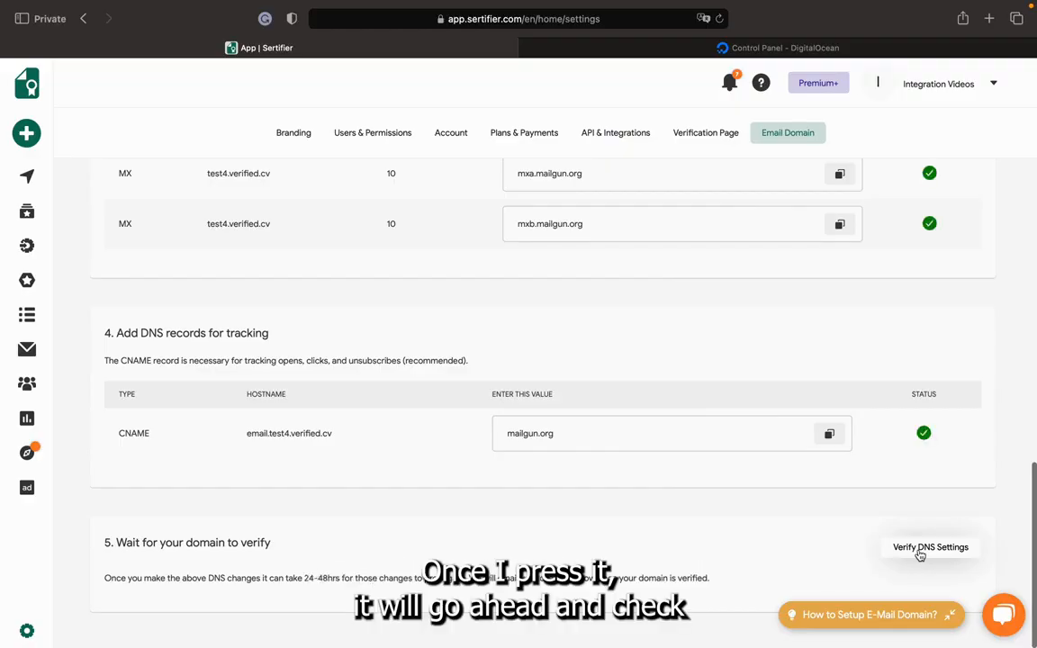
{"action": "scroll", "coordinate": [895, 397], "scroll_direction": "up", "scroll_amount": 5}
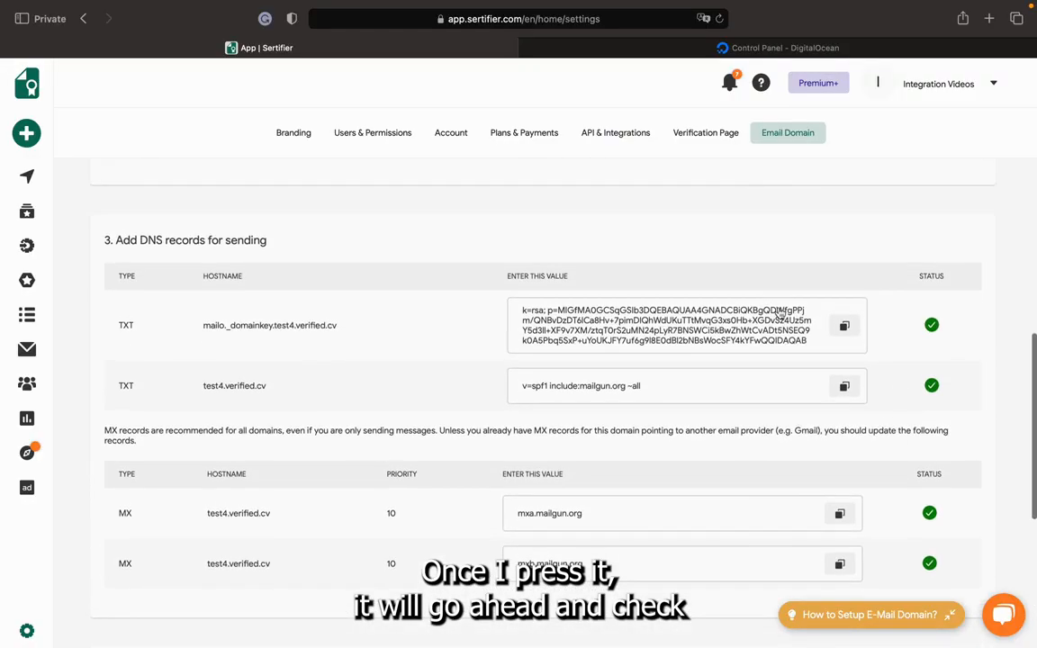
{"action": "scroll", "coordinate": [891, 412], "scroll_direction": "down", "scroll_amount": 10}
{"action": "scroll", "coordinate": [892, 413], "scroll_direction": "up", "scroll_amount": 15}
{"action": "scroll", "coordinate": [892, 413], "scroll_direction": "up", "scroll_amount": 3}
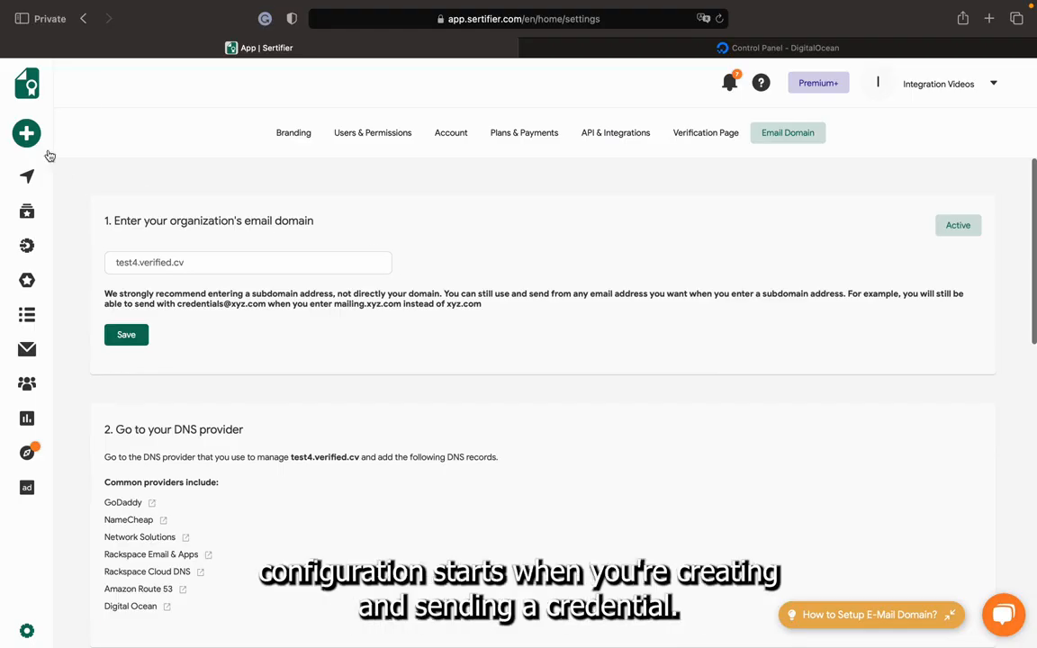
Start a new credential campaign and select Integration Mail as its email template.
{"action": "mouse_move", "coordinate": [45, 152]}
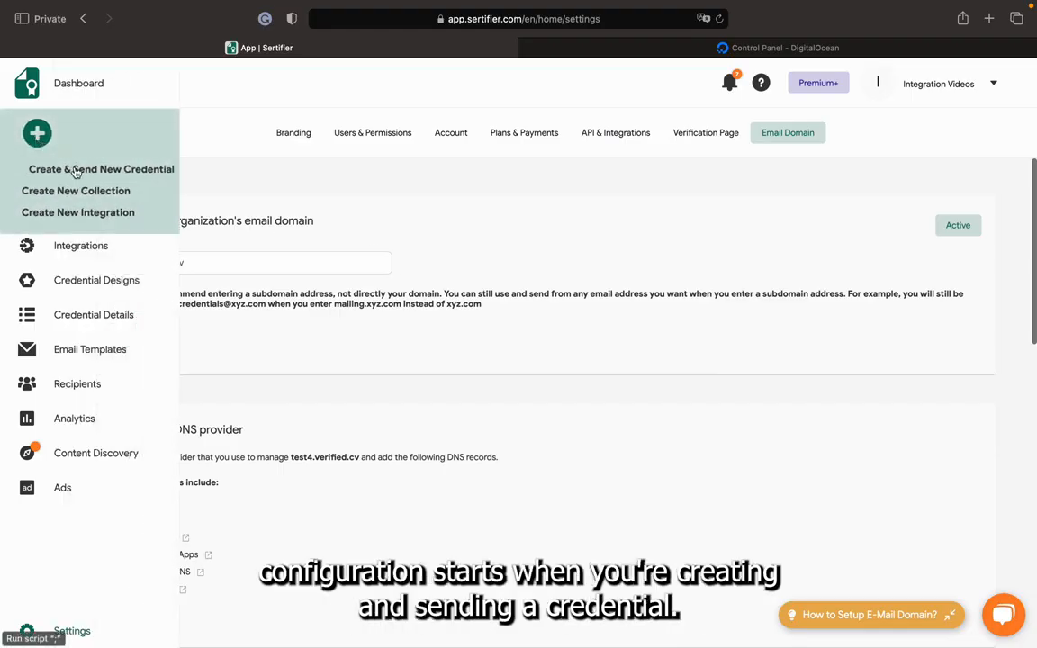
{"action": "left_click", "coordinate": [75, 171]}
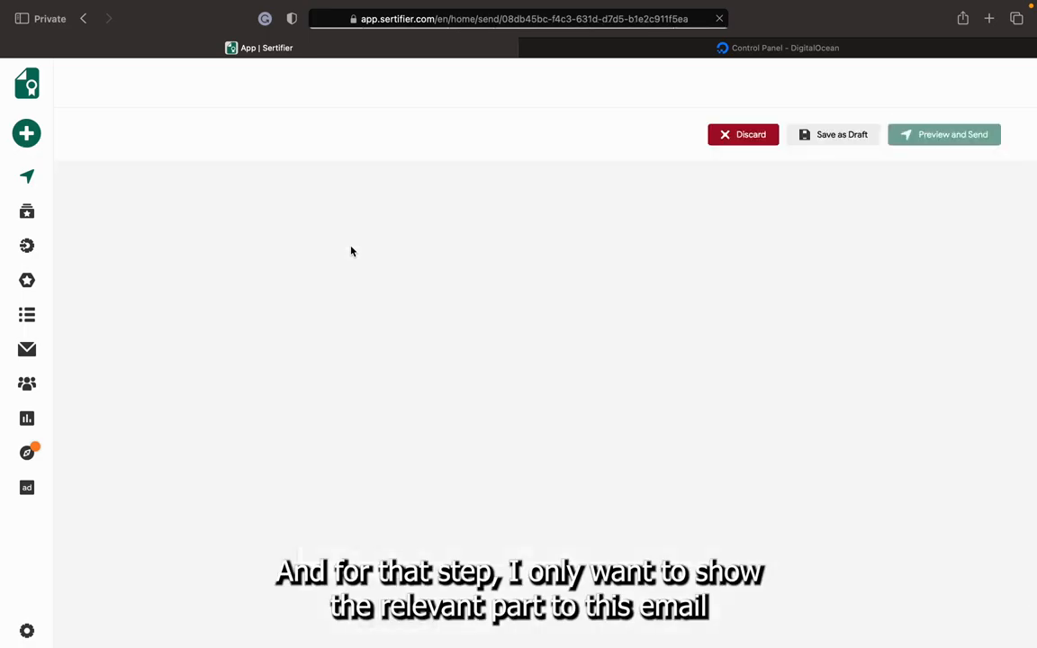
{"action": "scroll", "coordinate": [482, 302], "scroll_direction": "down", "scroll_amount": 3}
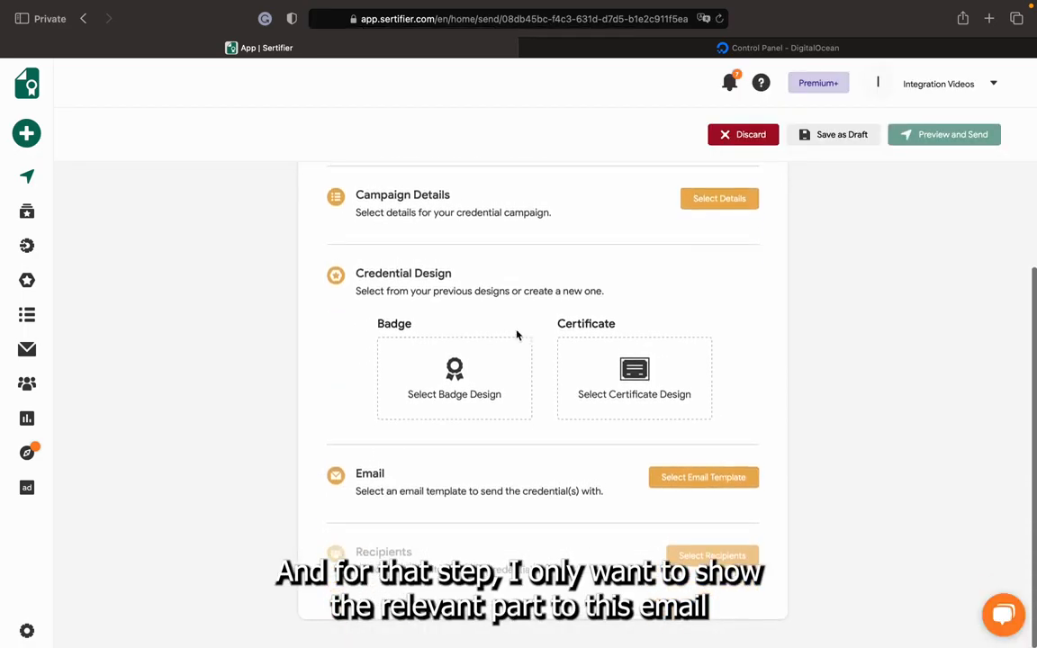
{"action": "left_click", "coordinate": [691, 478]}
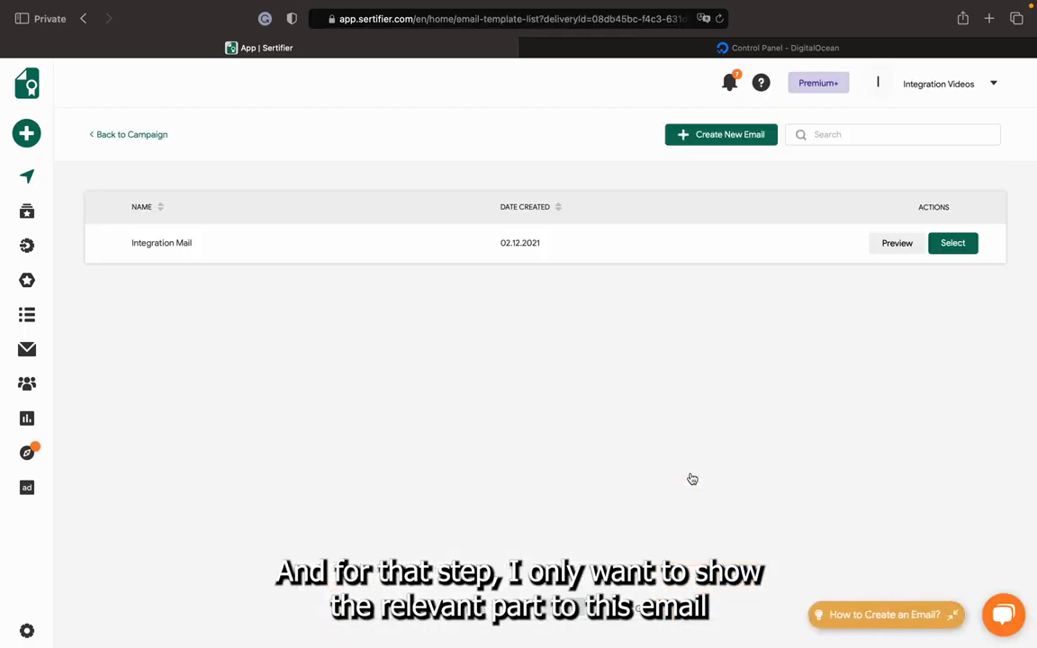
{"action": "left_click", "coordinate": [953, 243]}
Enter Test as both the sender name and the subject in the campaign's email settings.
{"action": "scroll", "coordinate": [639, 419], "scroll_direction": "down", "scroll_amount": 5}
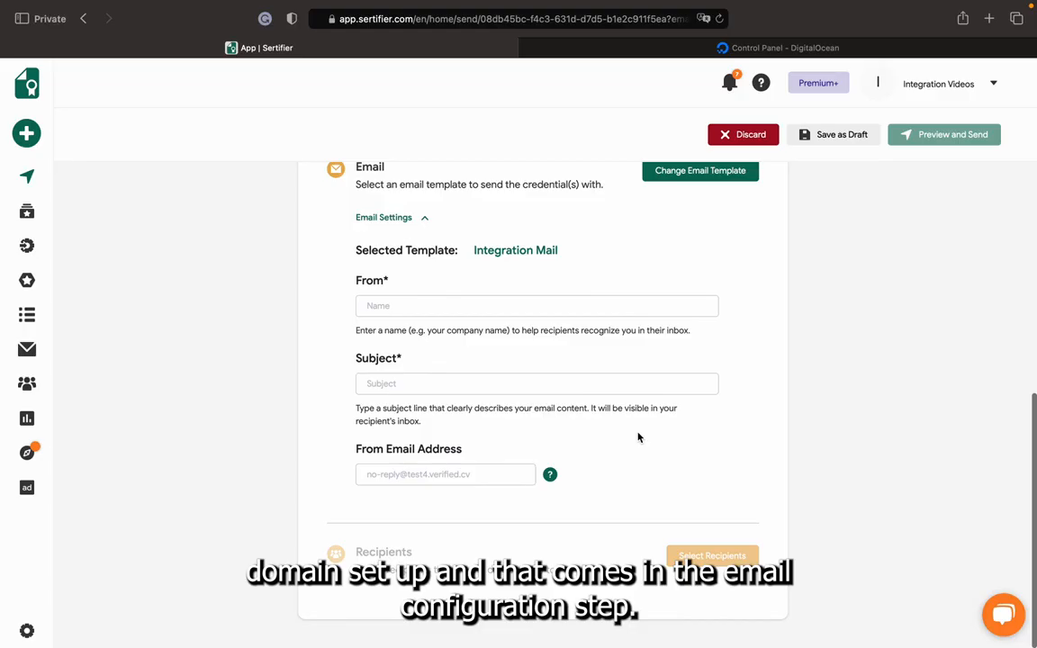
{"action": "left_click", "coordinate": [409, 305]}
{"action": "left_click", "coordinate": [401, 383]}
{"action": "left_click", "coordinate": [433, 299]}
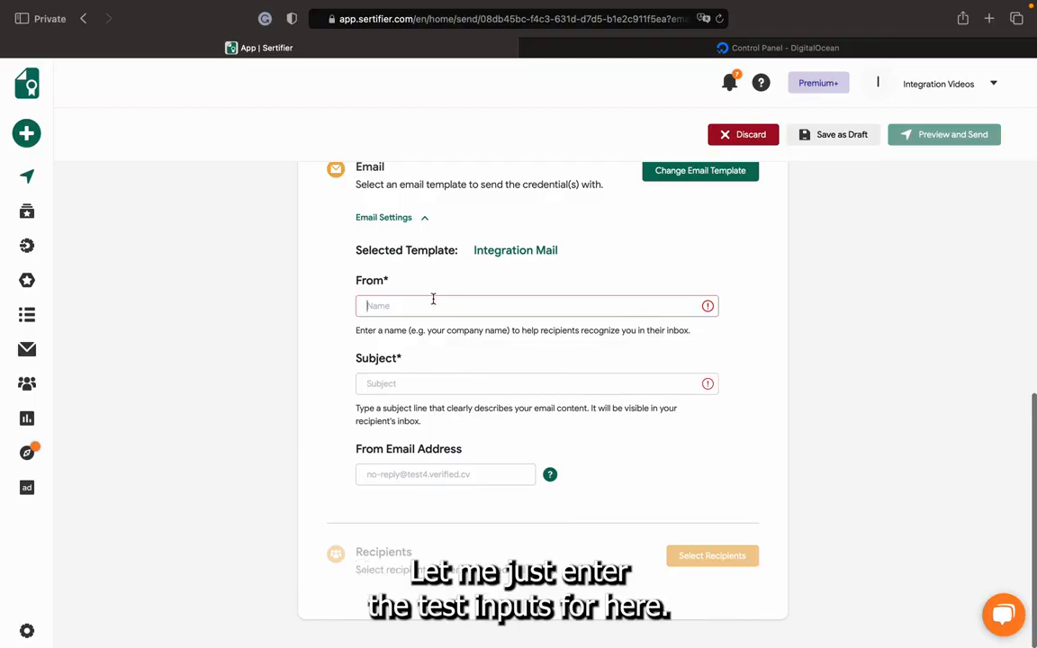
{"action": "type", "text": "Te"}
{"action": "left_click", "coordinate": [400, 385]}
{"action": "type", "text": "Test"}
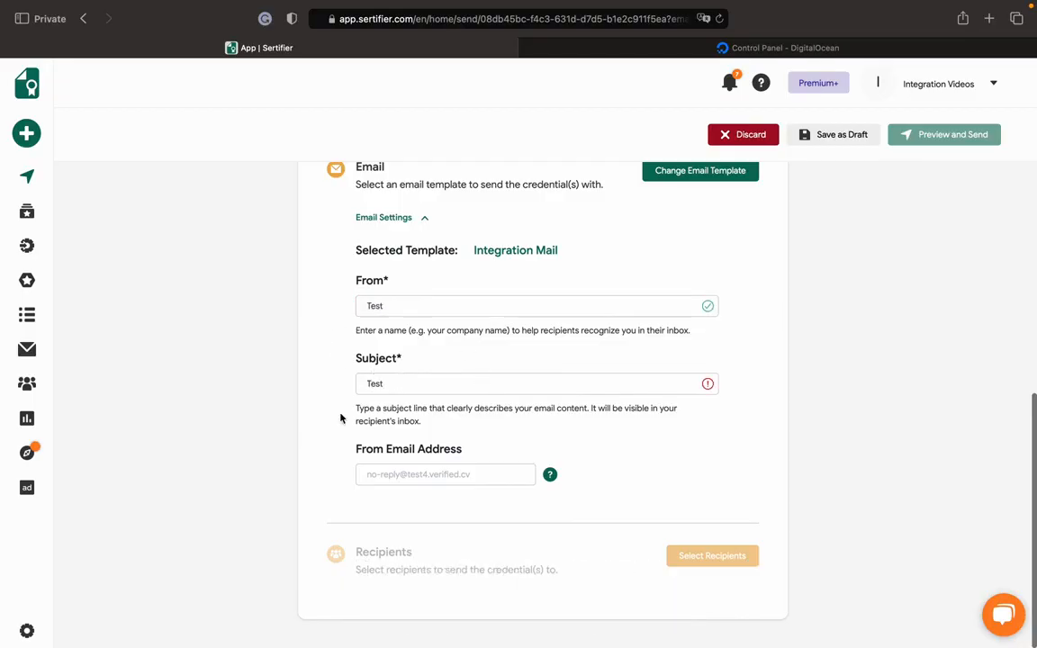
{"action": "left_click", "coordinate": [314, 428]}
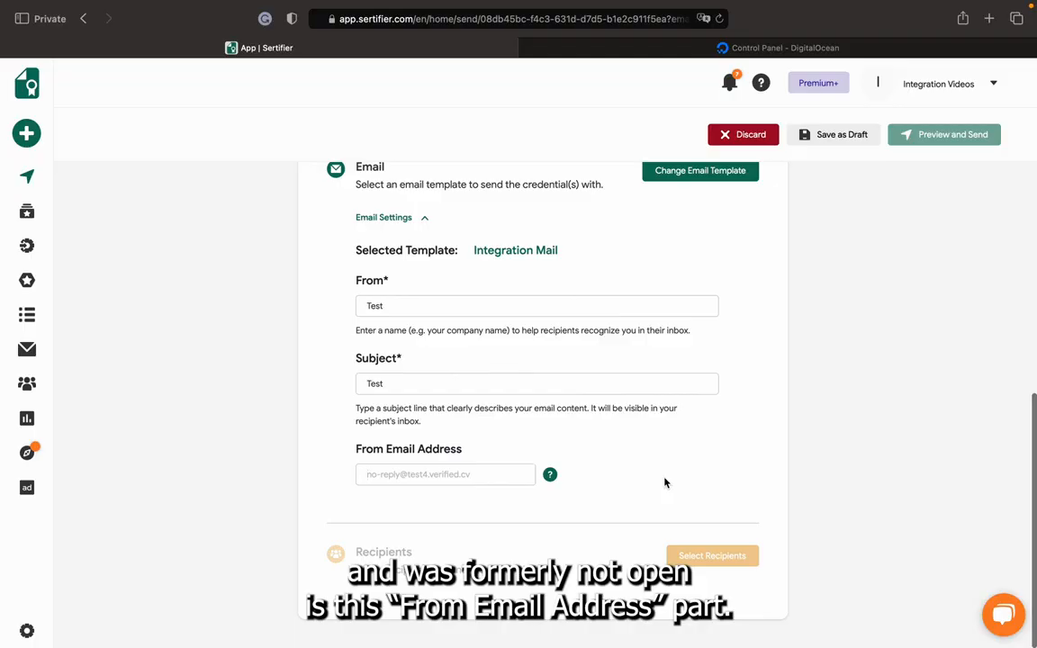
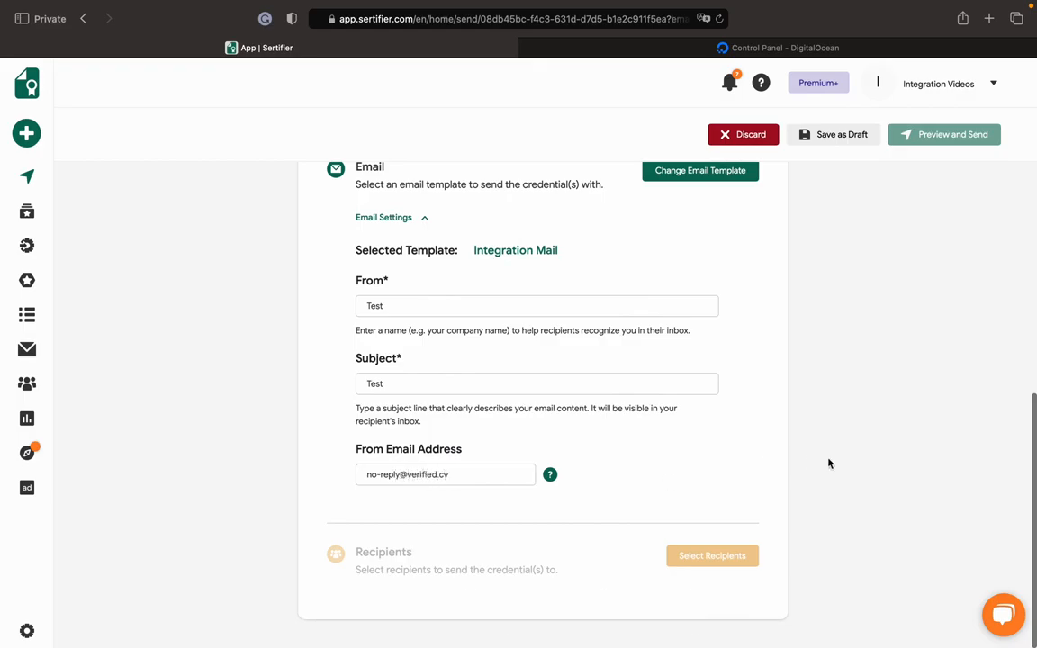
Fill in the campaign's From Email Address with the organization's no-reply address on the verified.cv domain.
{"action": "left_click", "coordinate": [699, 424]}
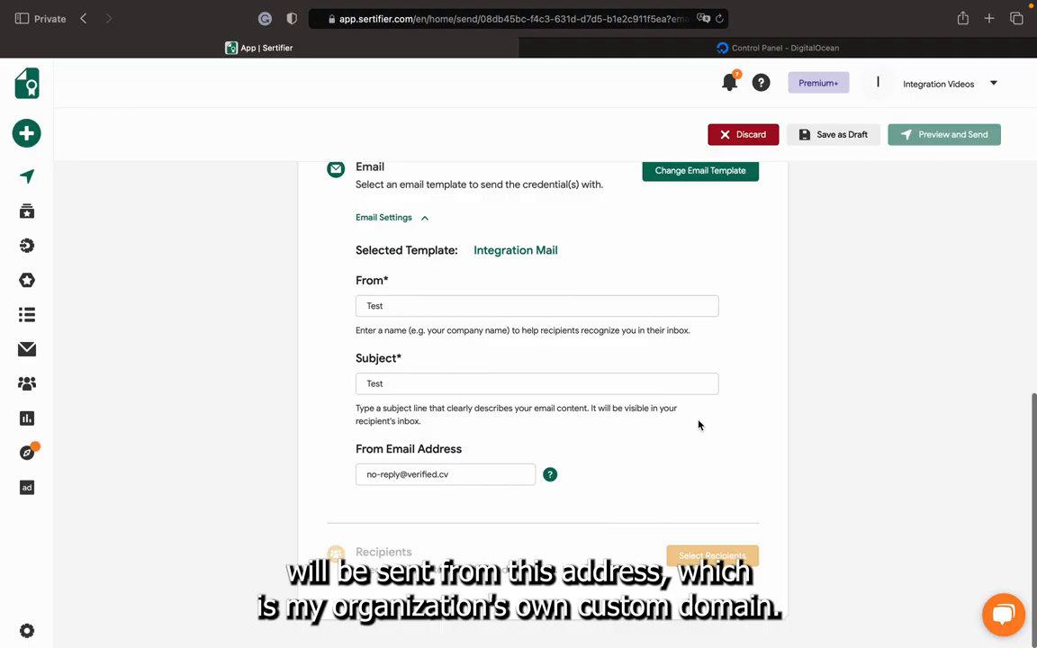
{"action": "scroll", "coordinate": [698, 425], "scroll_direction": "up", "scroll_amount": 3}
{"action": "scroll", "coordinate": [699, 423], "scroll_direction": "down", "scroll_amount": 2}
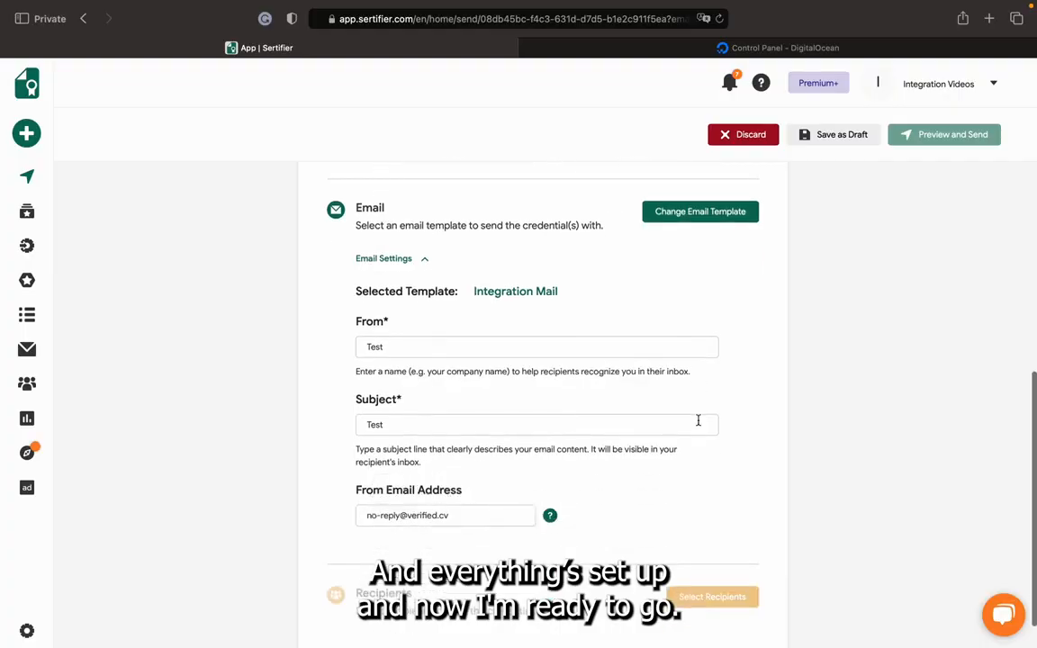